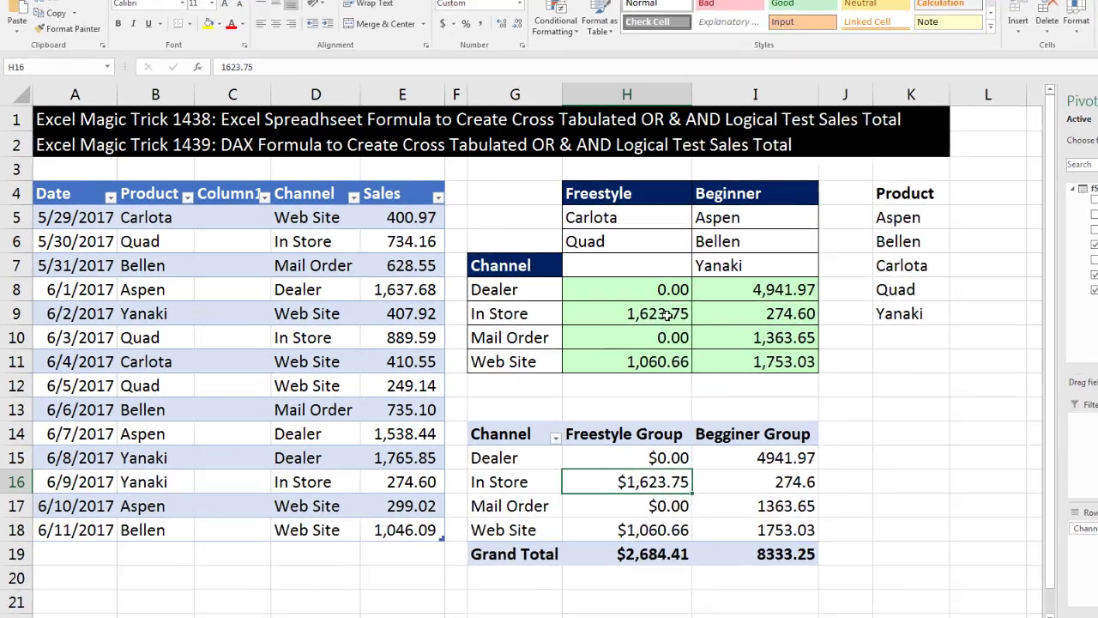
Review the SUMPRODUCT formulas in H9, I9 and I10, then switch to the Start workbook.
click(576, 321)
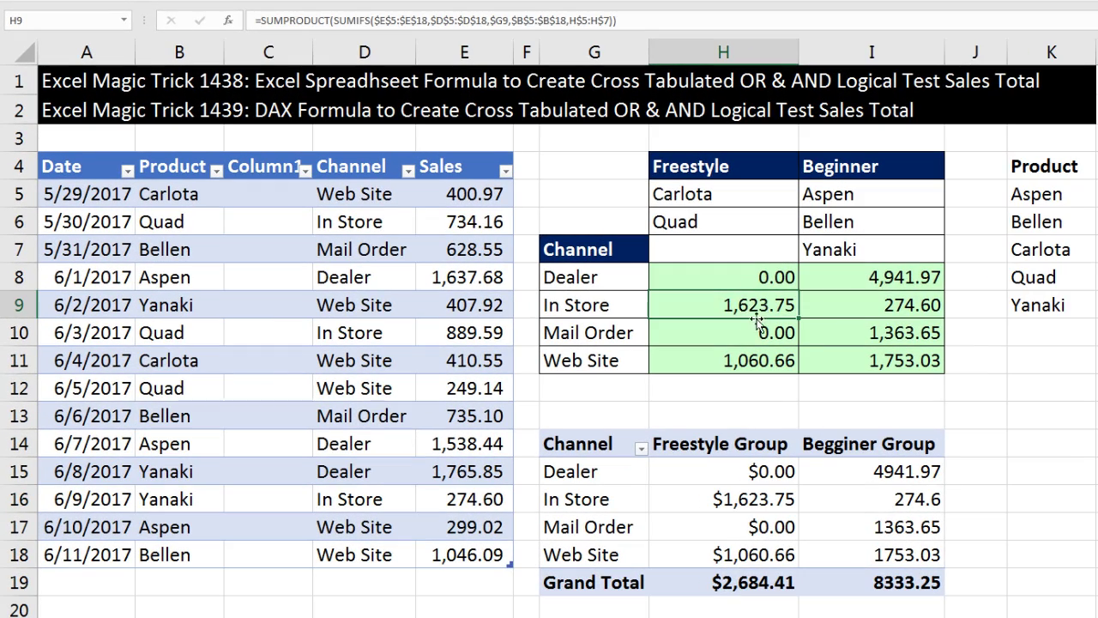
click(889, 307)
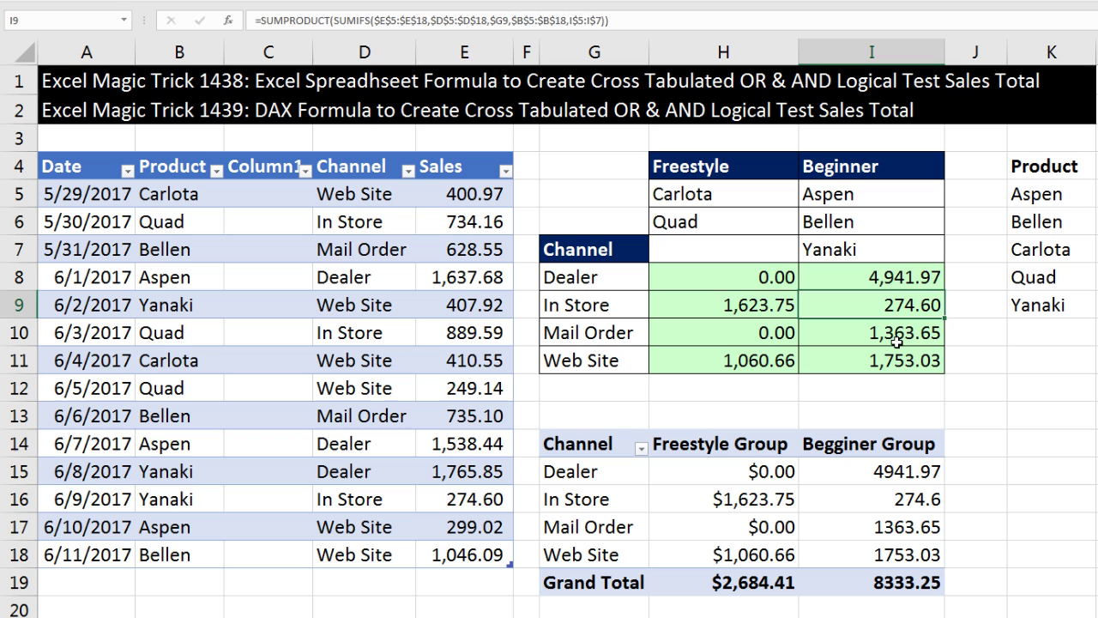
click(896, 339)
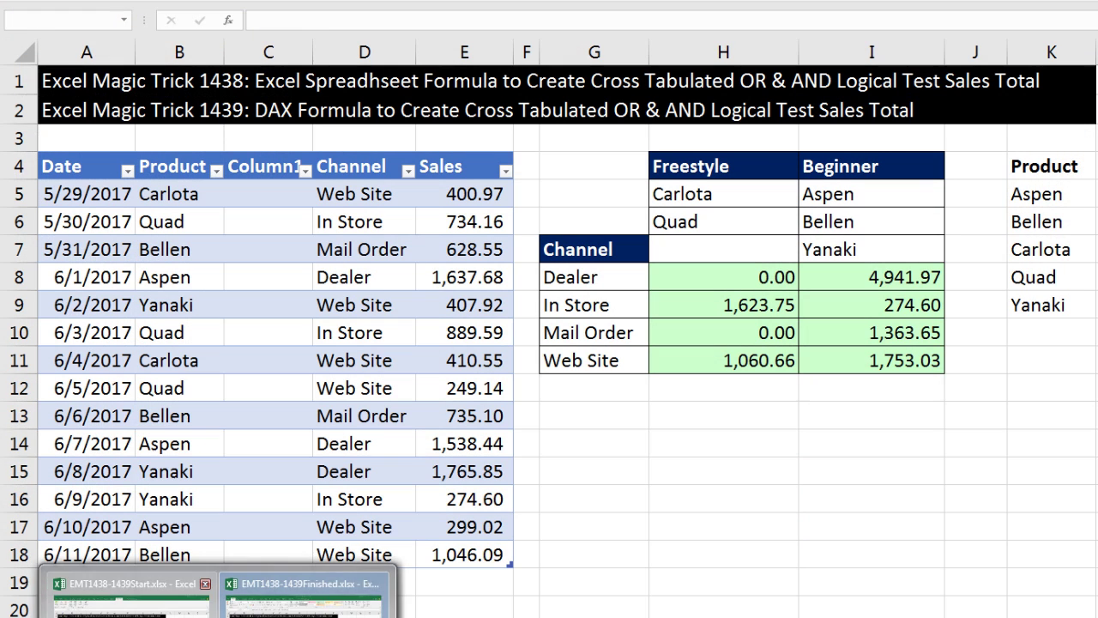
click(175, 614)
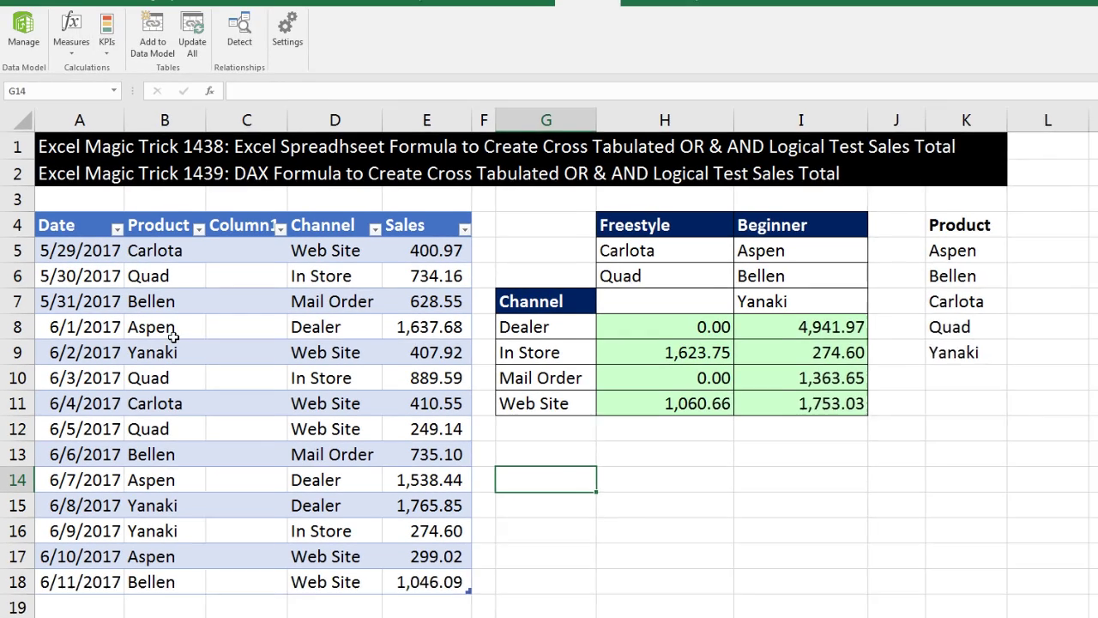
click(186, 282)
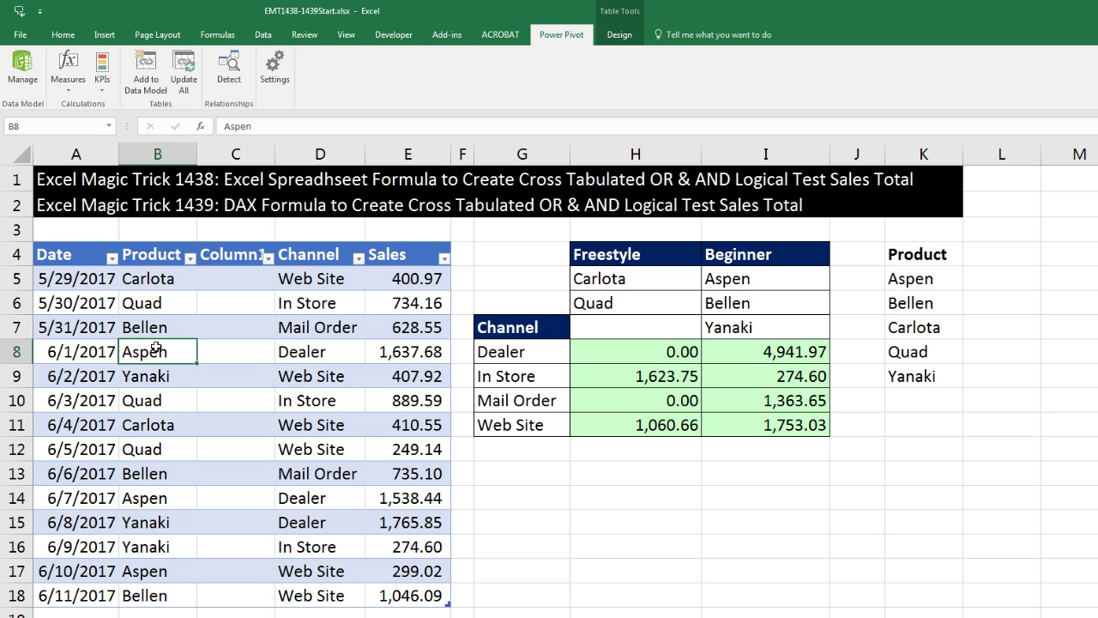
Insert a PivotTable from fSales, added to the Data Model and placed at G14 on this sheet.
click(103, 36)
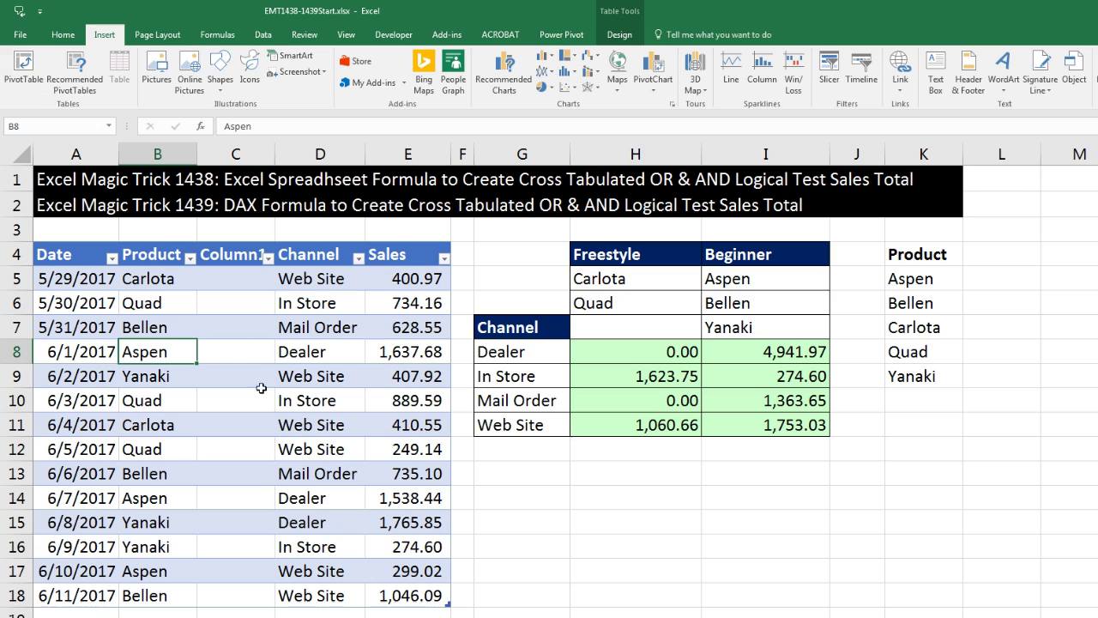
key(alt+n)
key(v)
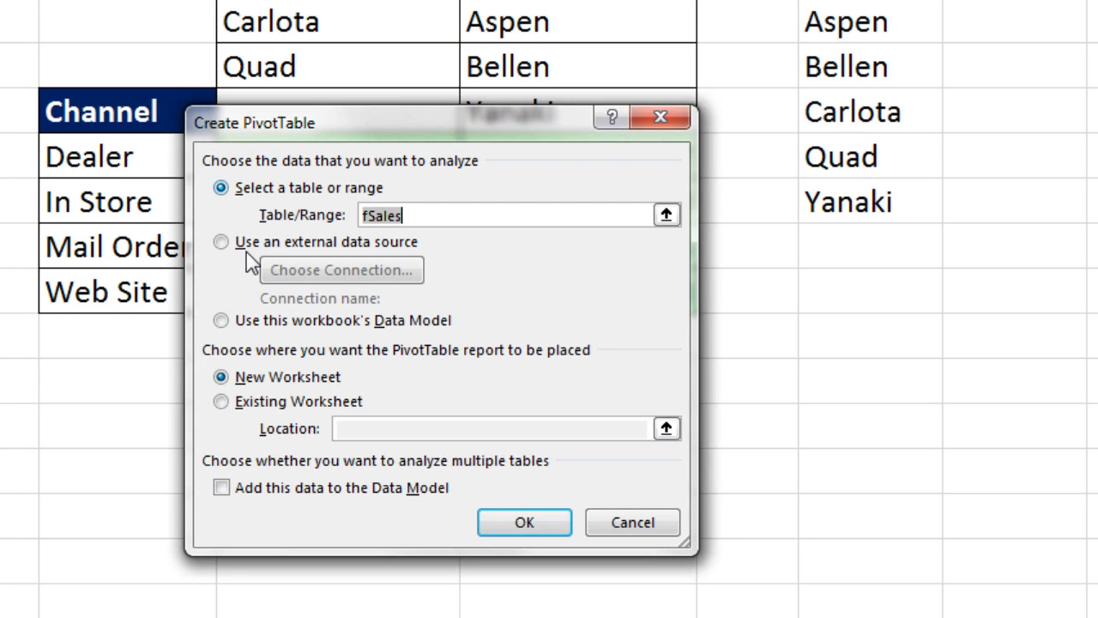
click(223, 491)
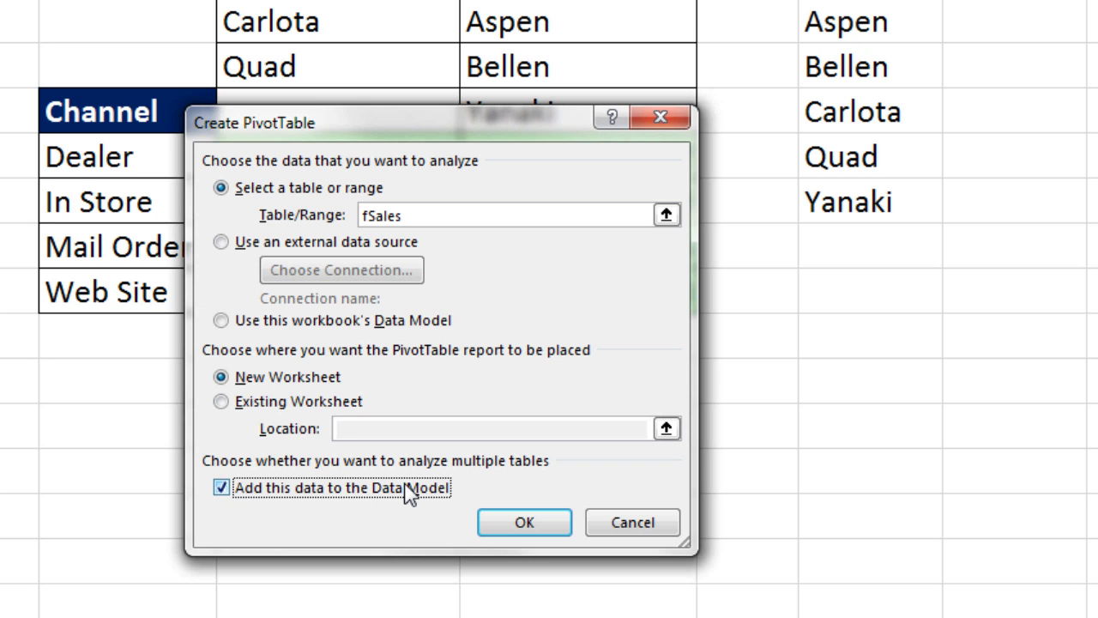
click(224, 403)
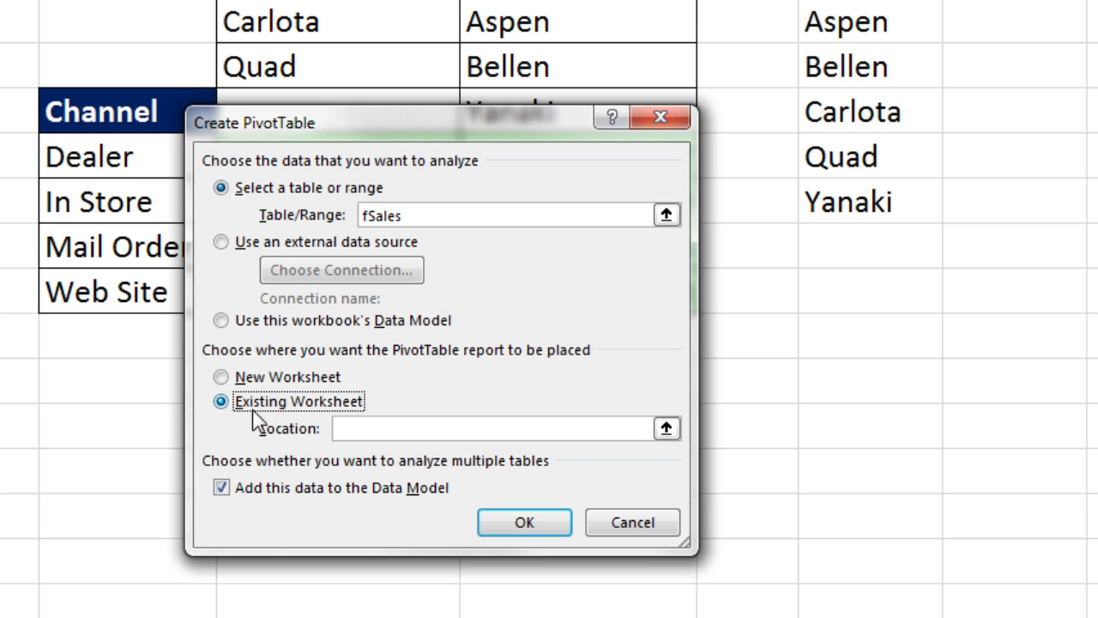
click(370, 428)
drag(385, 129, 719, 90)
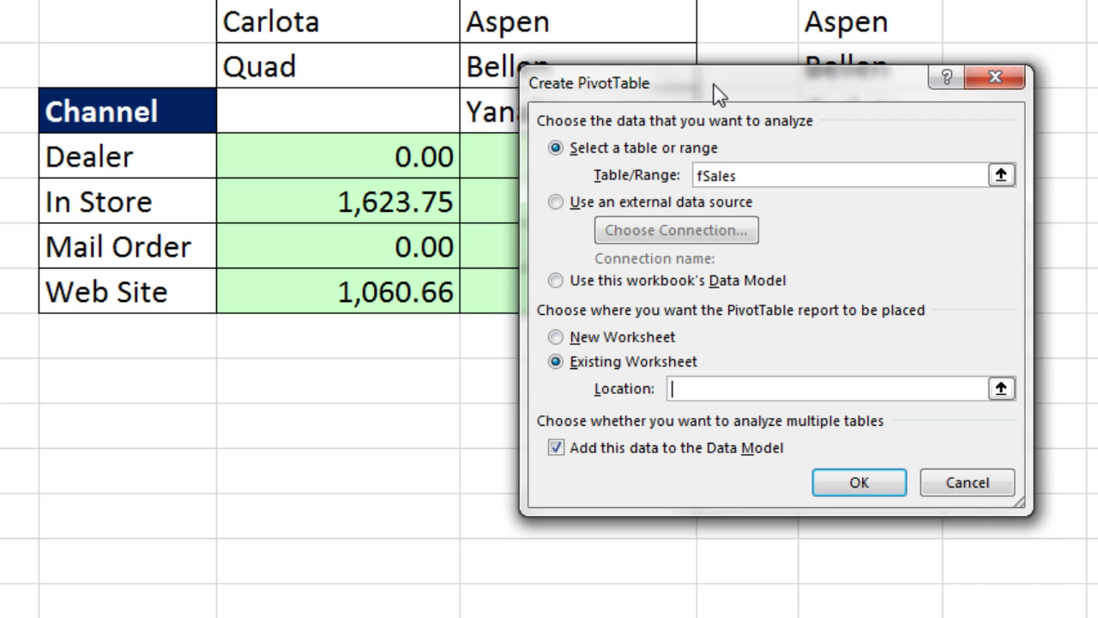
click(174, 422)
click(838, 480)
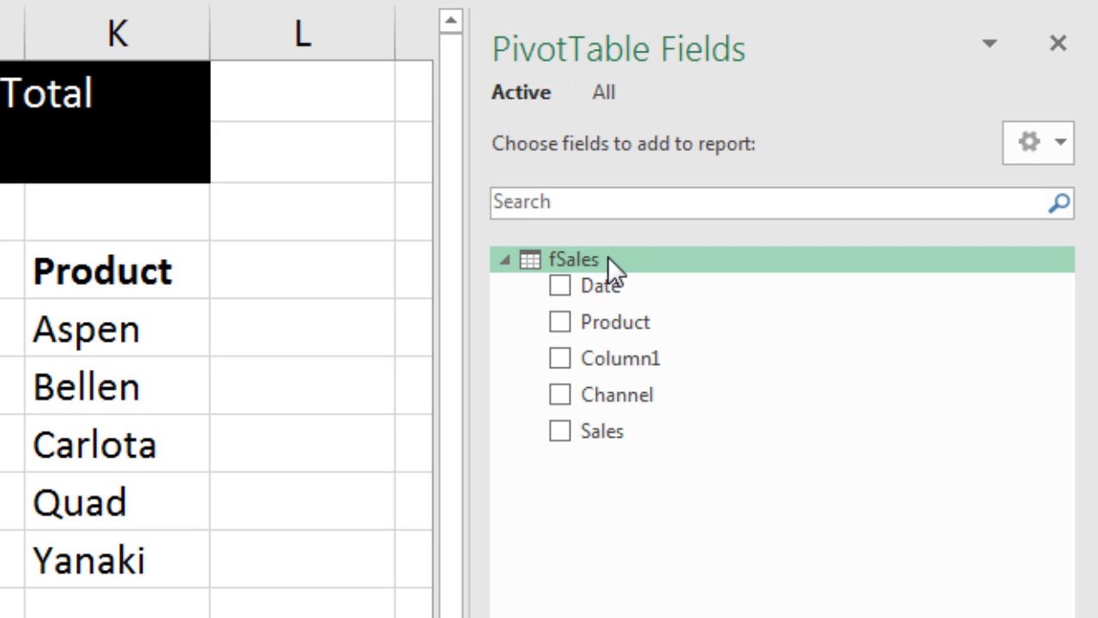
Put Channel in the pivot Rows to list Dealer, In Store, Mail Order and Web Site.
mouse_move(675, 225)
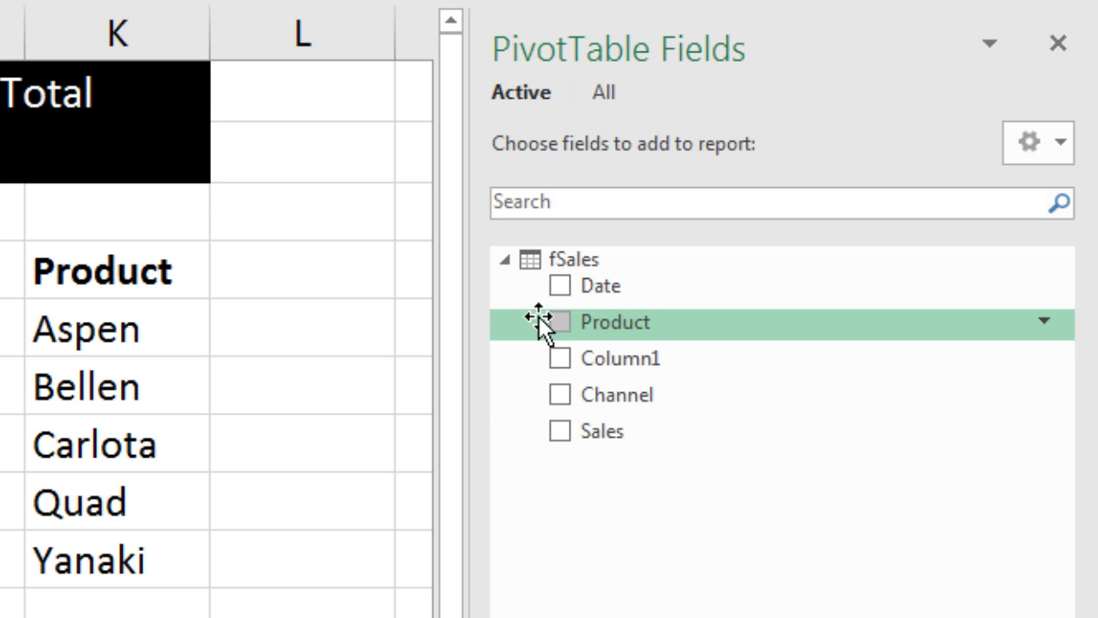
mouse_move(516, 256)
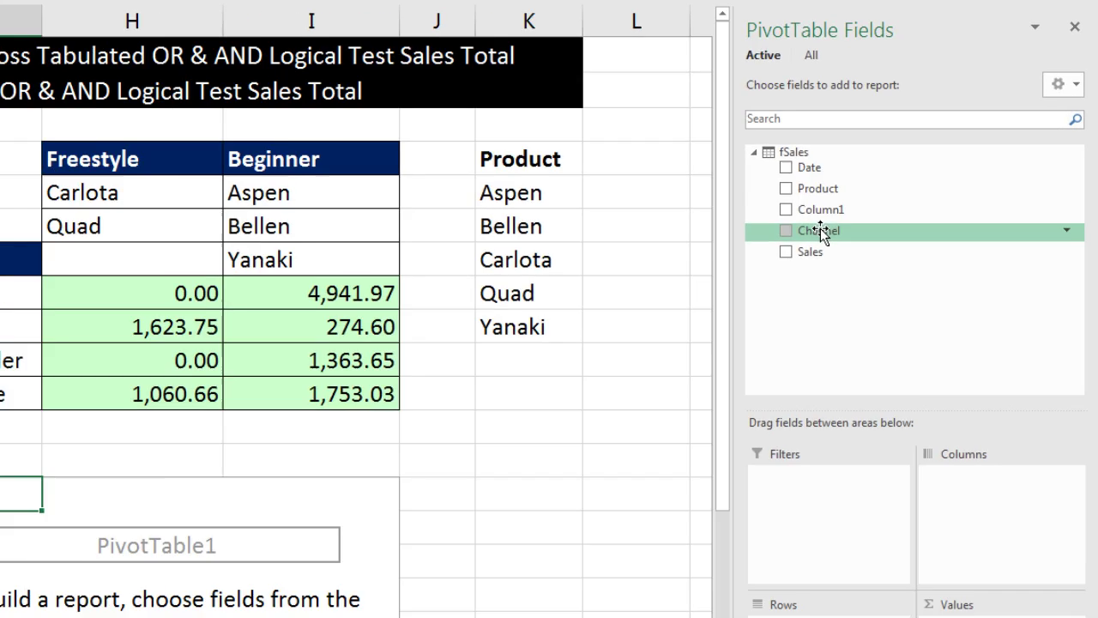
drag(592, 395, 867, 542)
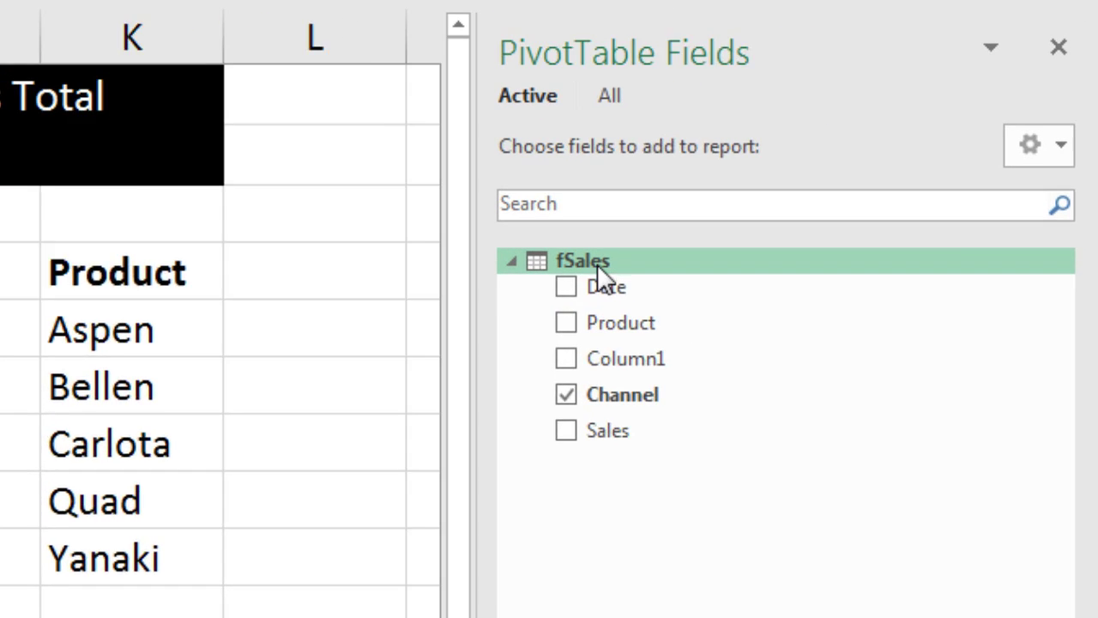
Add a new measure to the fSales table named Freestyle Sales.
mouse_move(852, 131)
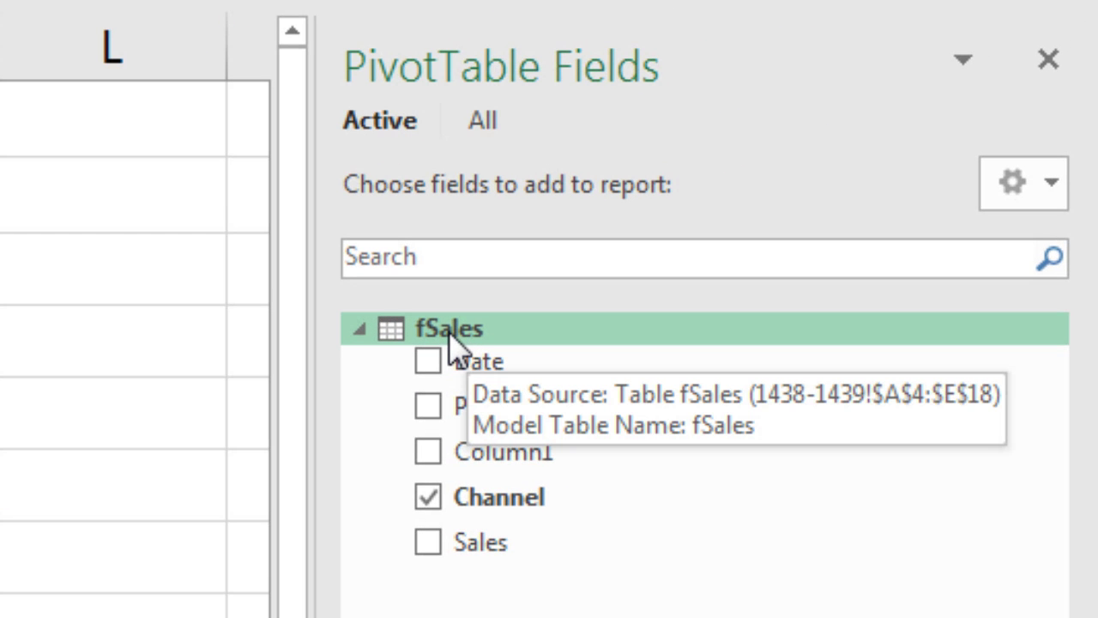
right_click(448, 331)
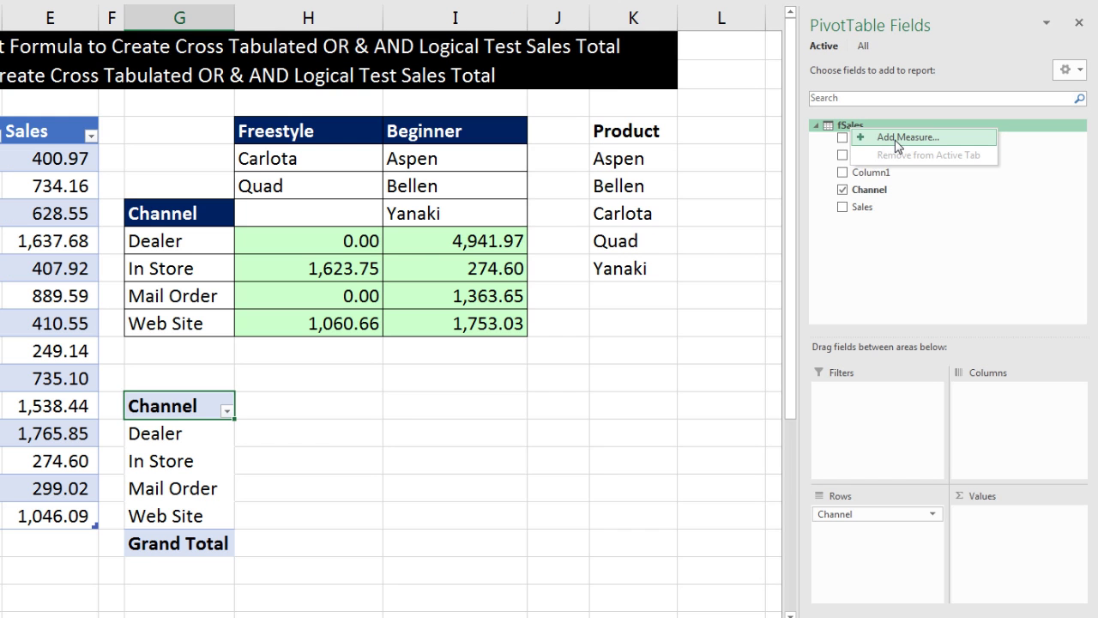
click(626, 368)
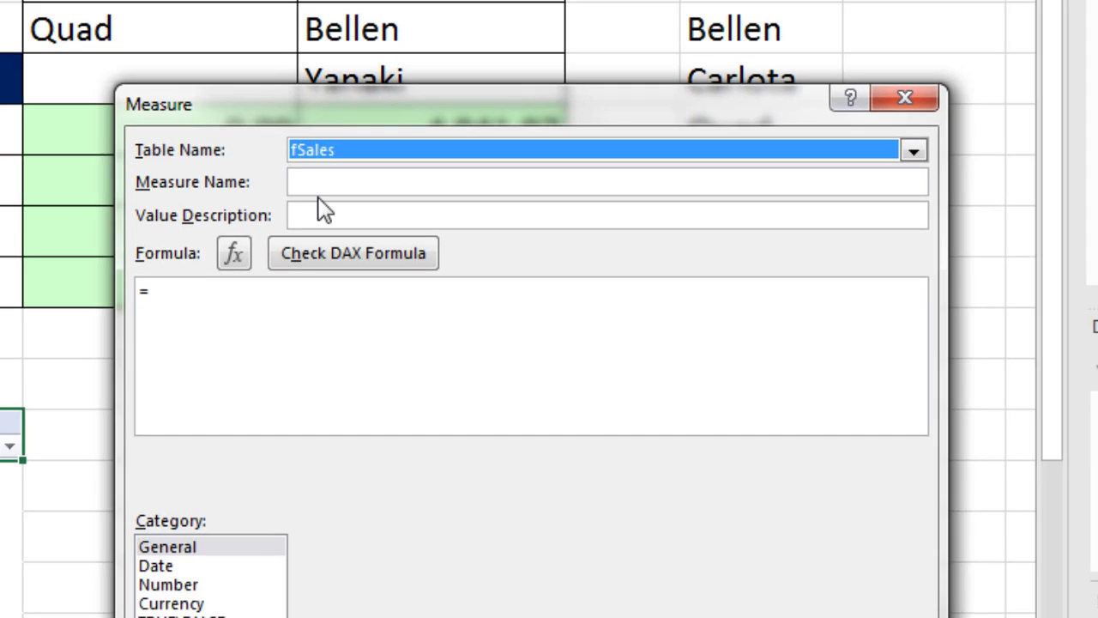
click(321, 184)
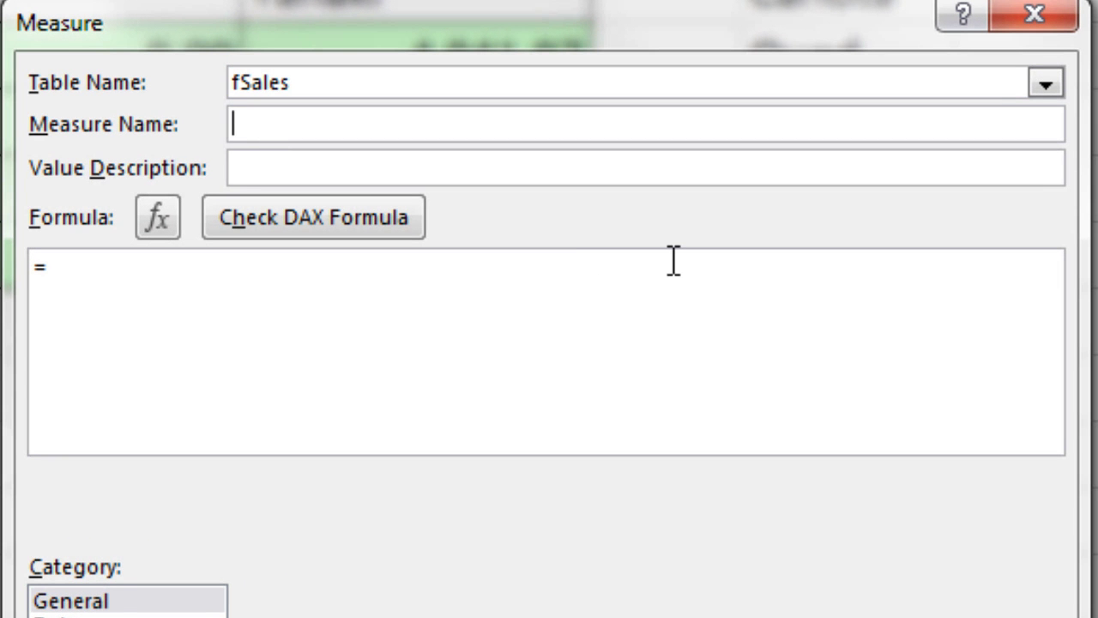
text(Freestyle Sales)
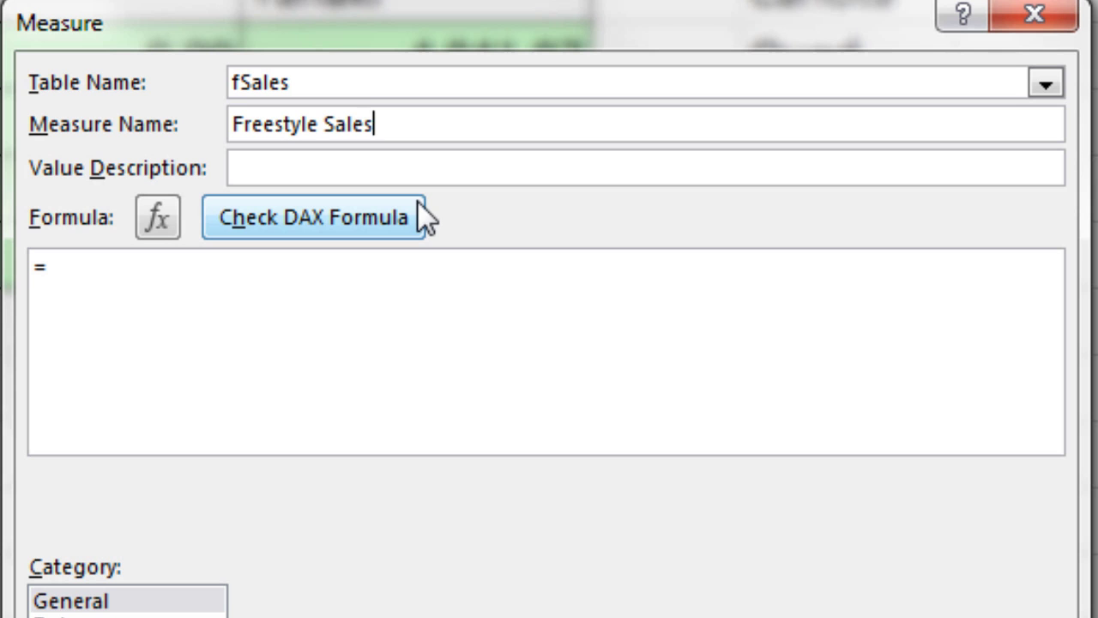
Start the Freestyle Sales formula as =SUM(fSales[Sales] using the autocomplete suggestions.
click(220, 271)
text(sum)
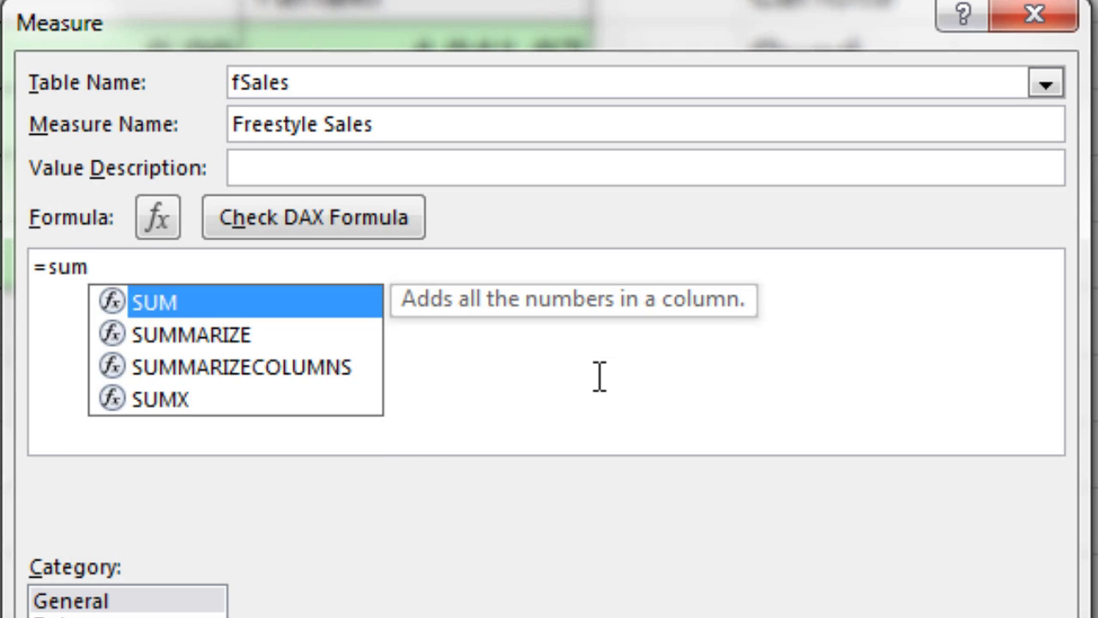
key(Tab)
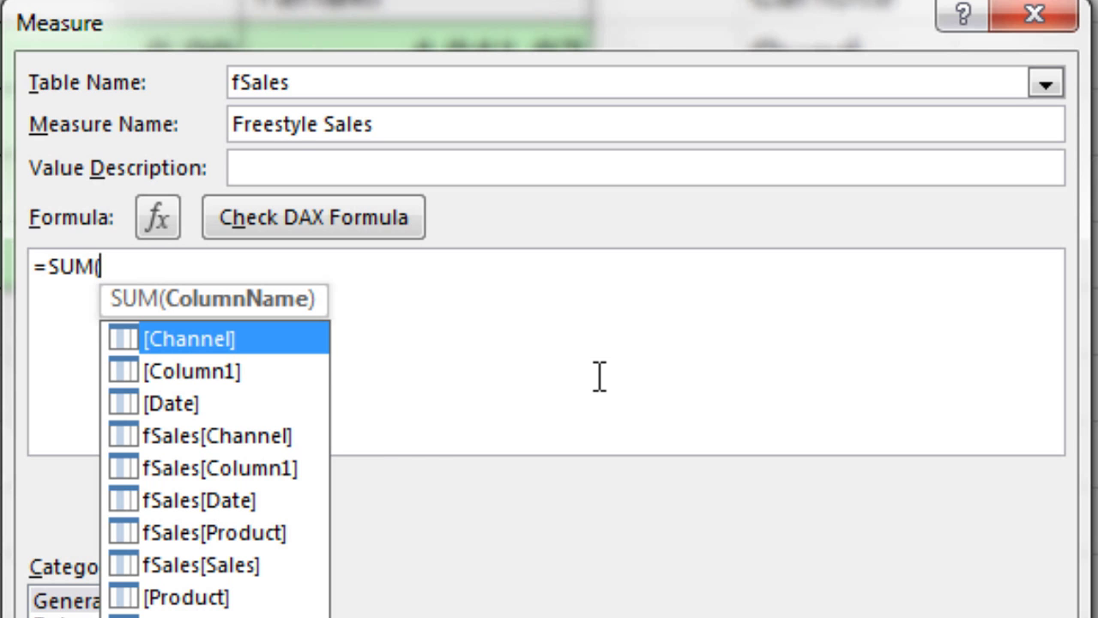
key(Down)
key(Down)
key(Down)
key(Down)
key(Down)
key(Down)
key(Down)
key(Down)
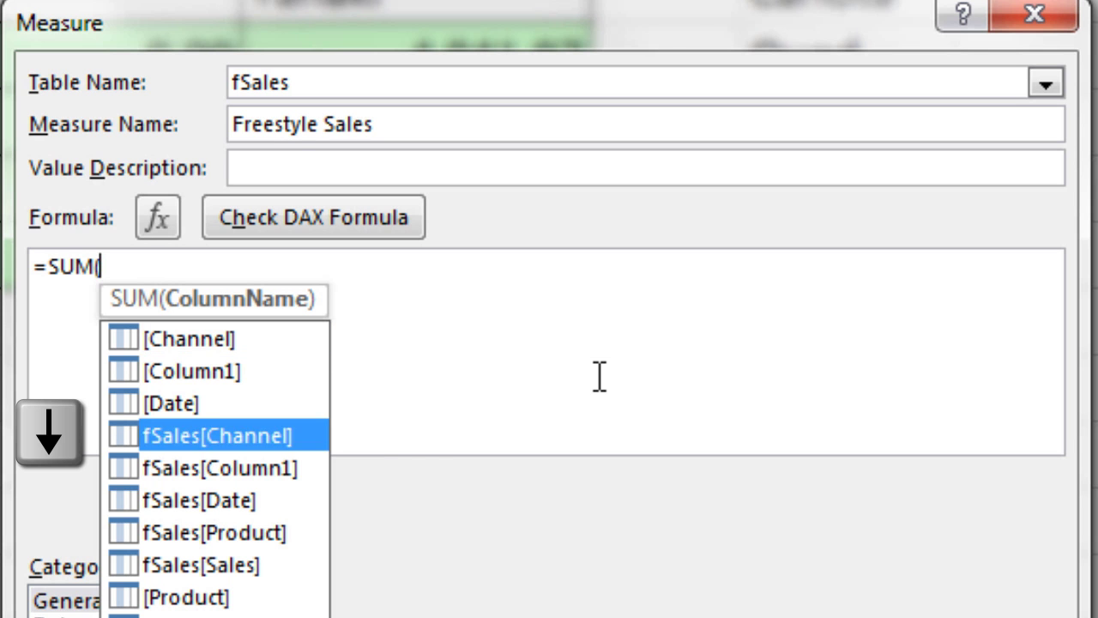
key(Tab)
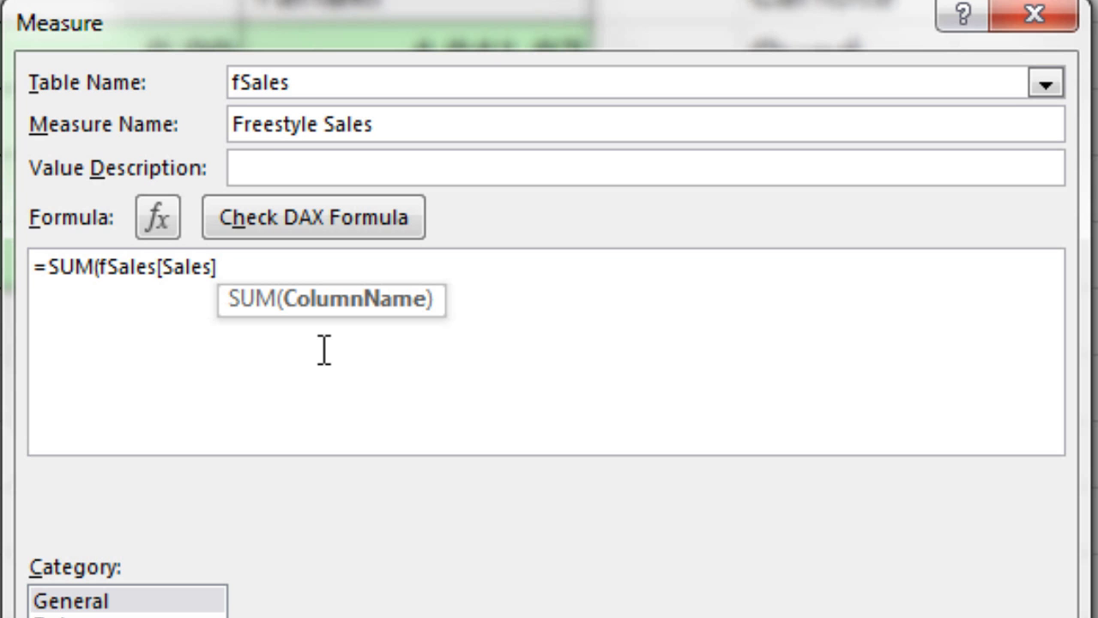
Close the SUM and wrap it in CALCULATE, adding a comma before the filter argument.
text())
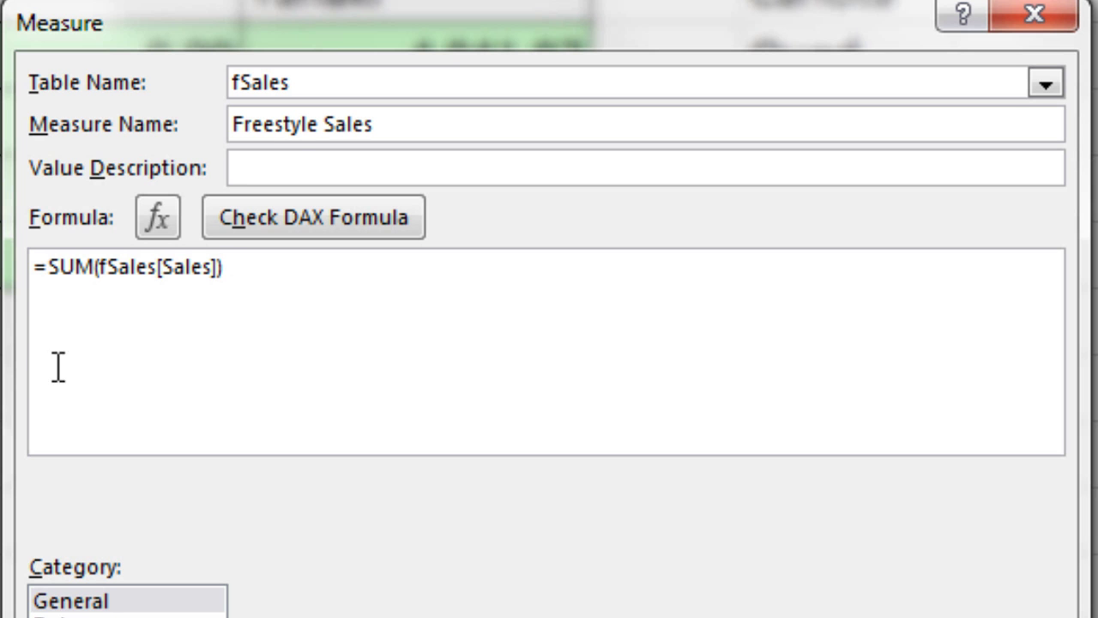
text(c)
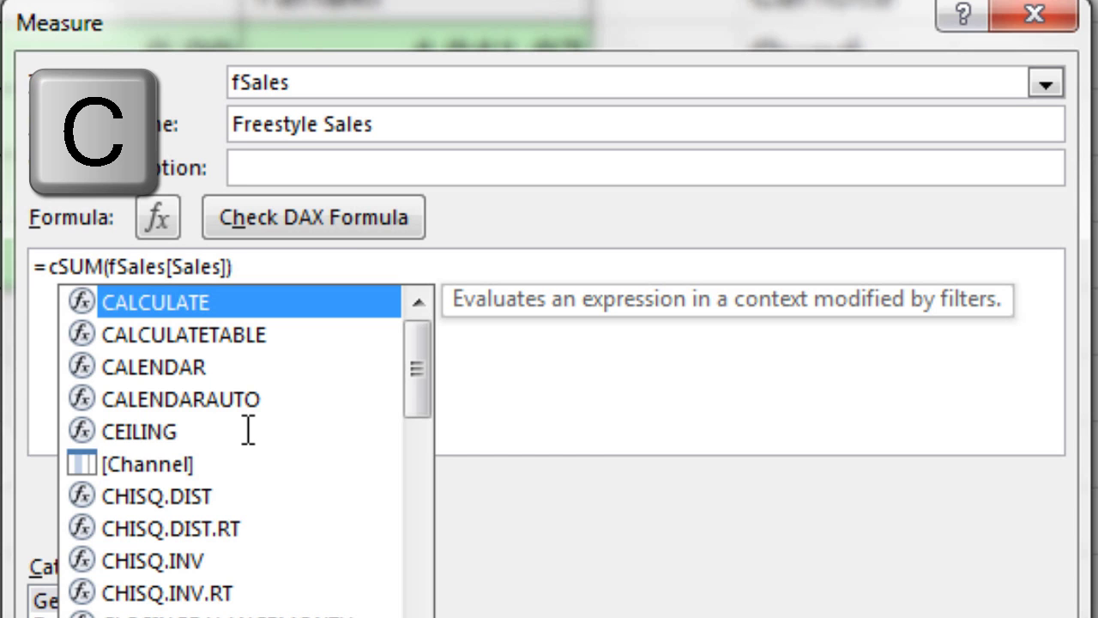
key(Tab)
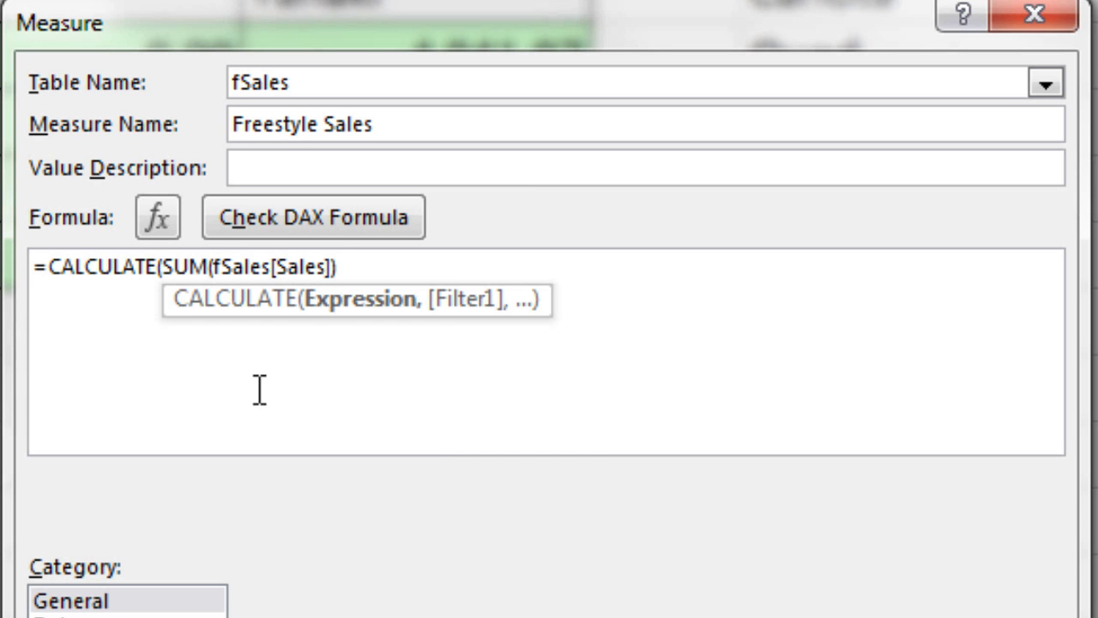
click(390, 273)
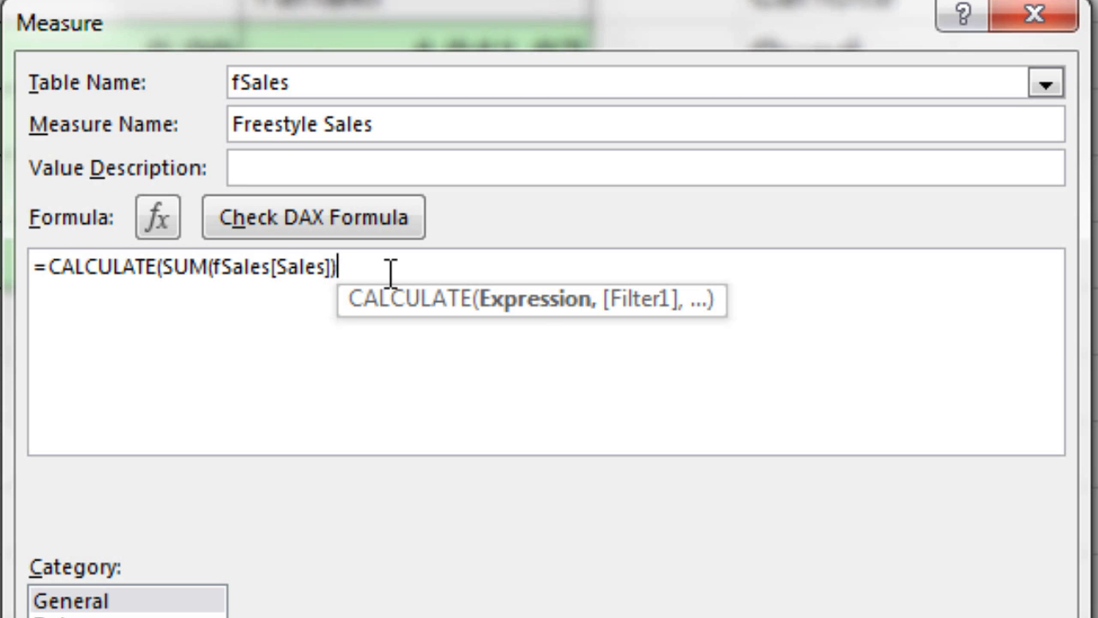
text(,)
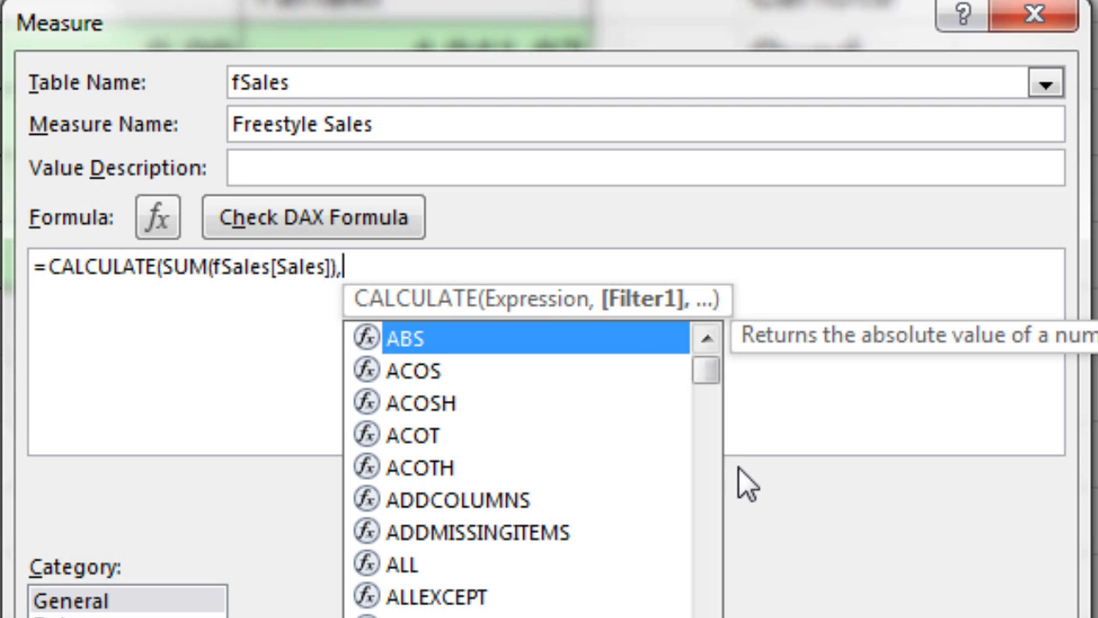
Add the filter fSales[Product] IN {"Quad","Carlota"} and close the CALCULATE parenthesis.
text(fs)
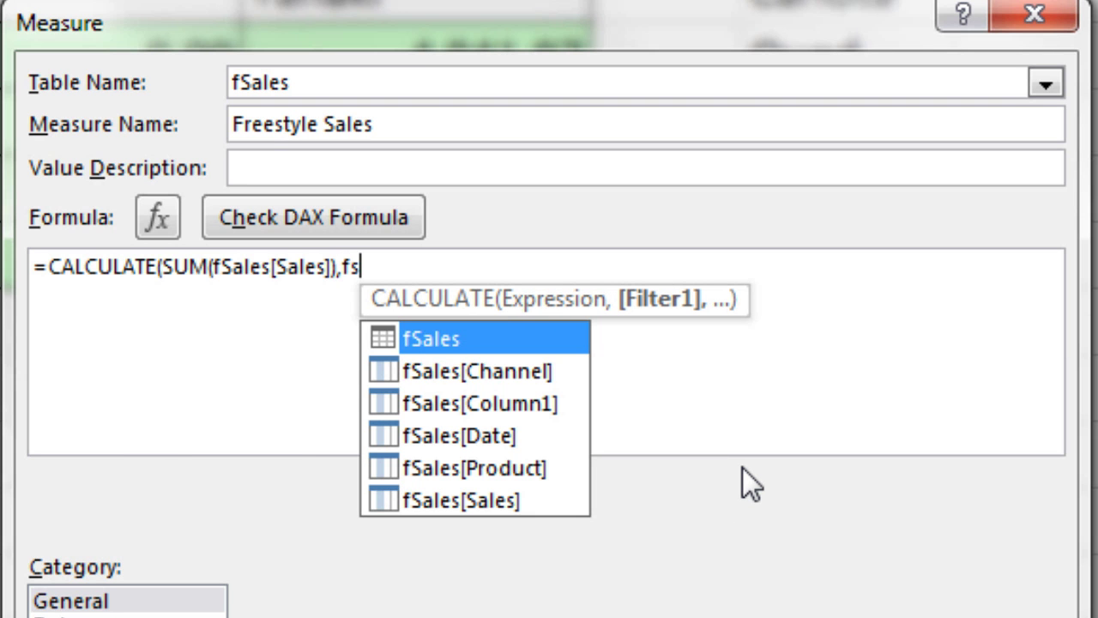
key(Down)
key(Down)
key(Down)
key(Down)
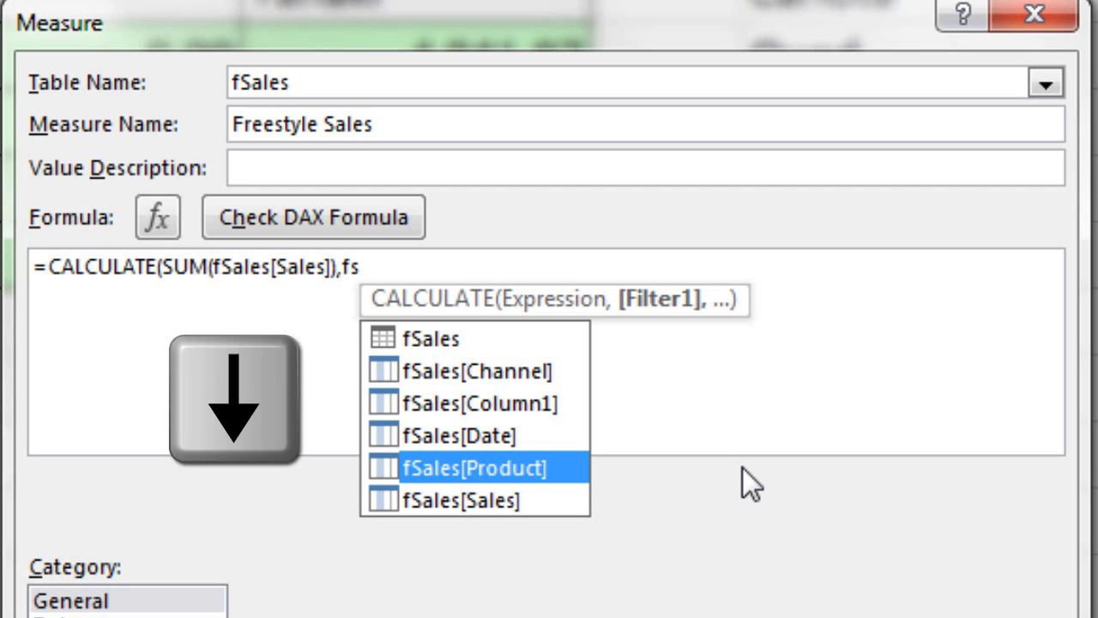
key(Tab)
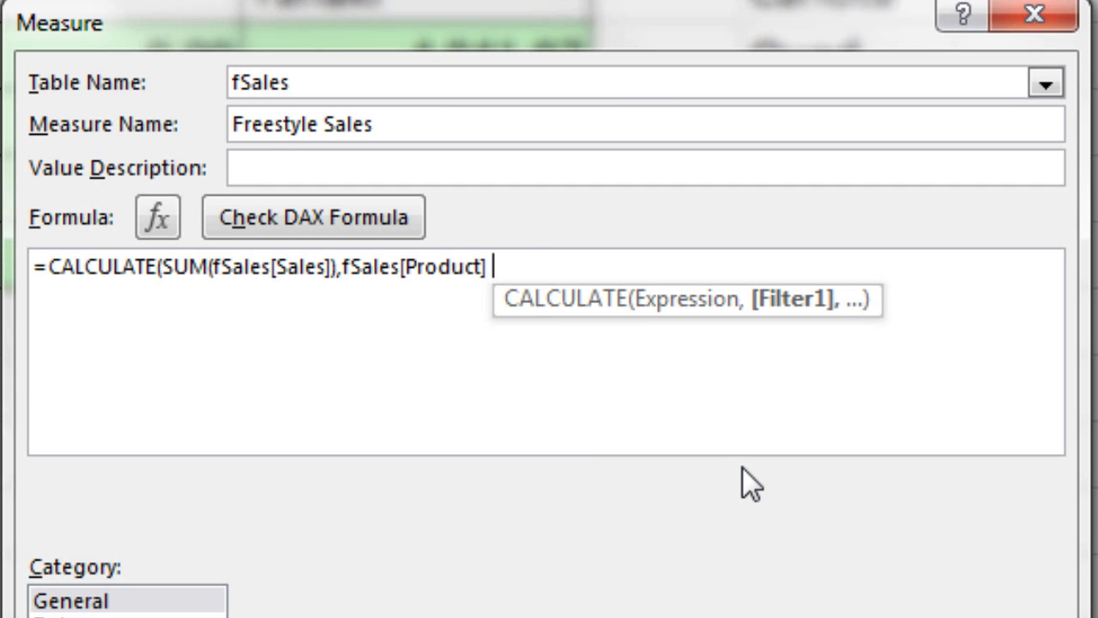
text(IN)
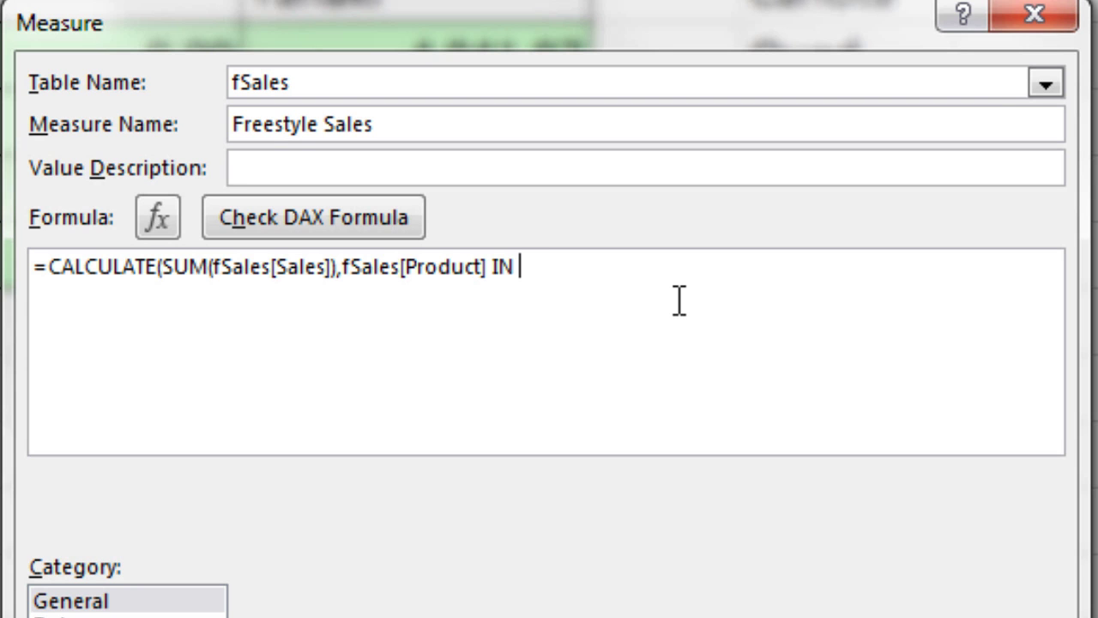
text({)
text("Quad")
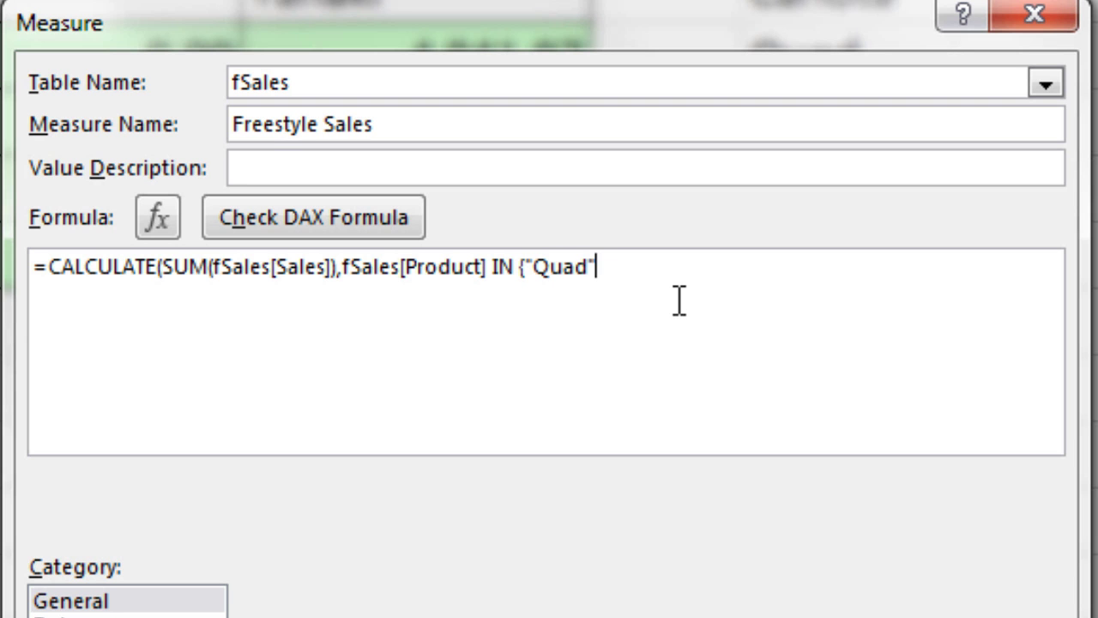
text(,)
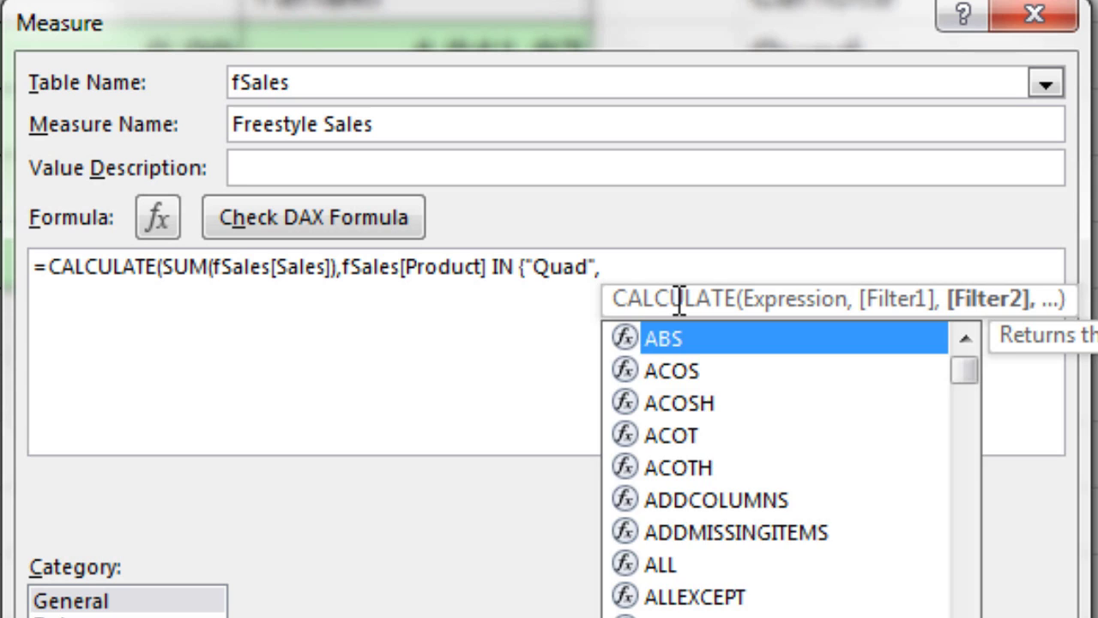
text("Carlot)
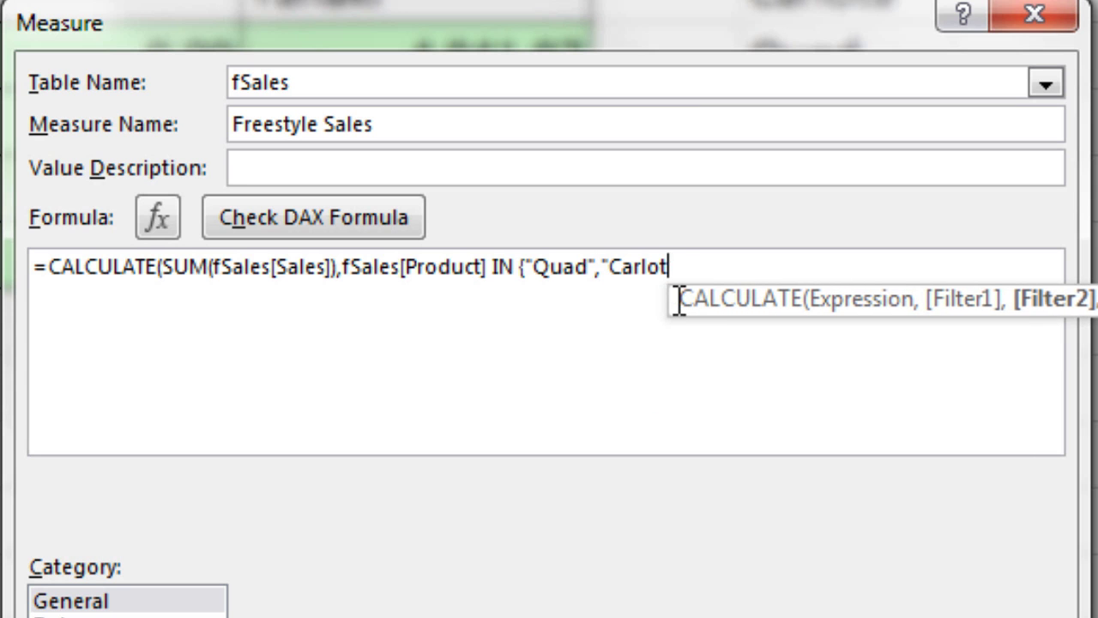
text(a")
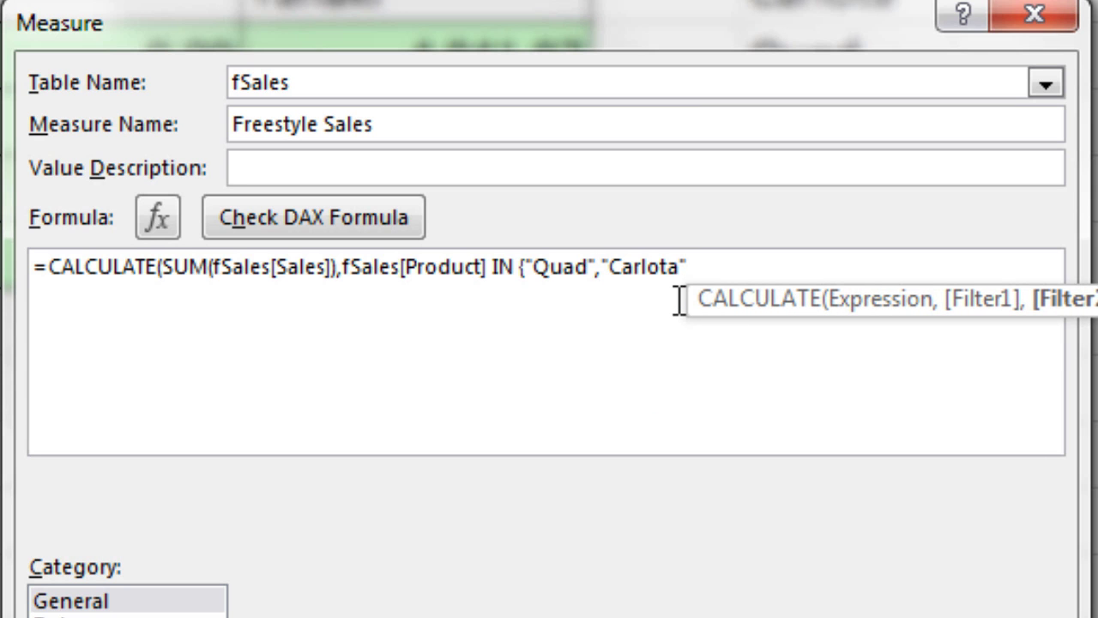
text(})
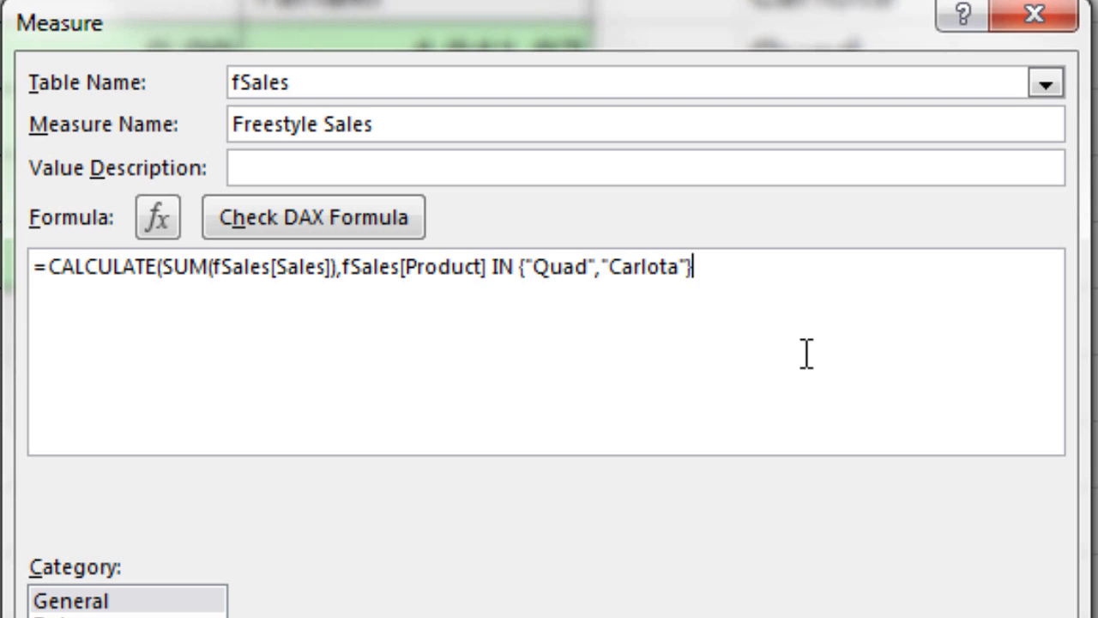
text())
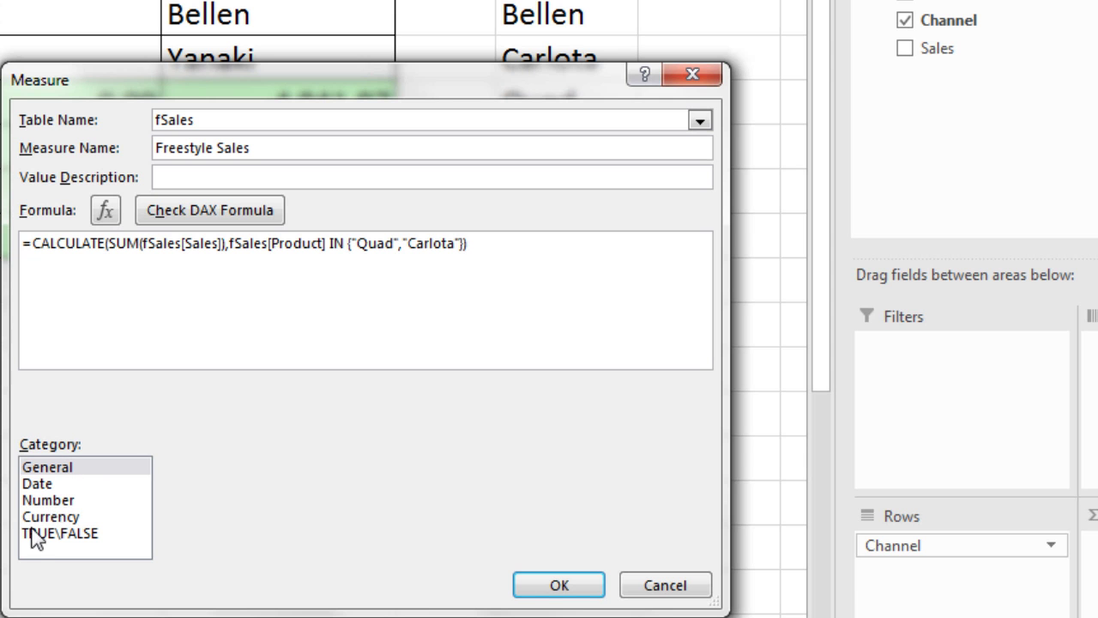
Save Freestyle Sales as 2-decimal currency and drag it into Values, giving a $2,684.41 total.
click(53, 518)
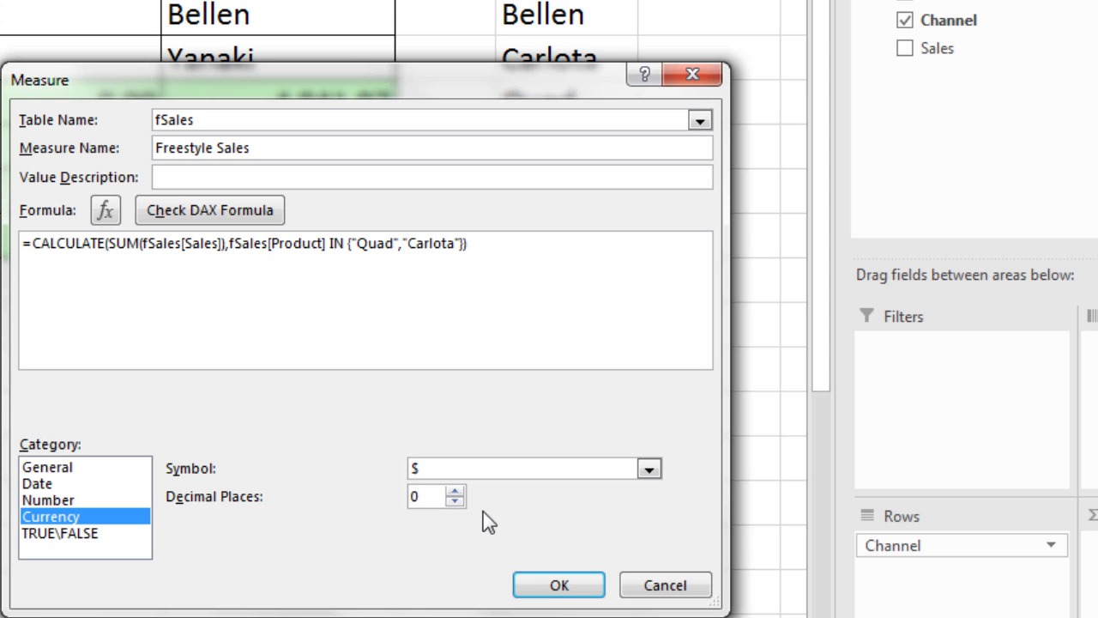
click(455, 493)
click(456, 493)
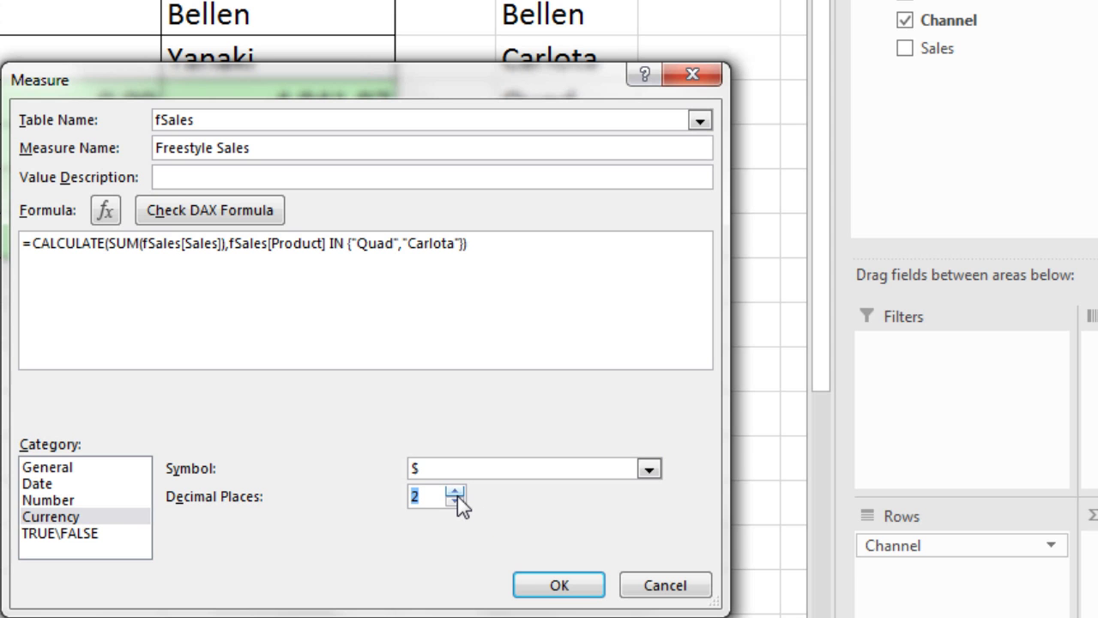
click(563, 585)
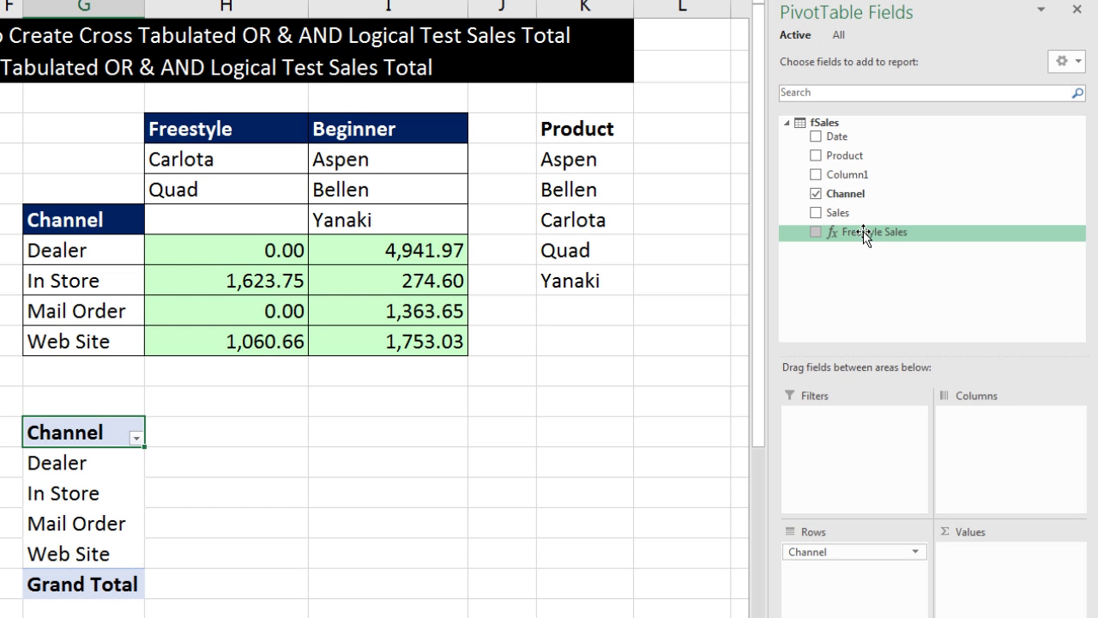
drag(860, 245, 988, 580)
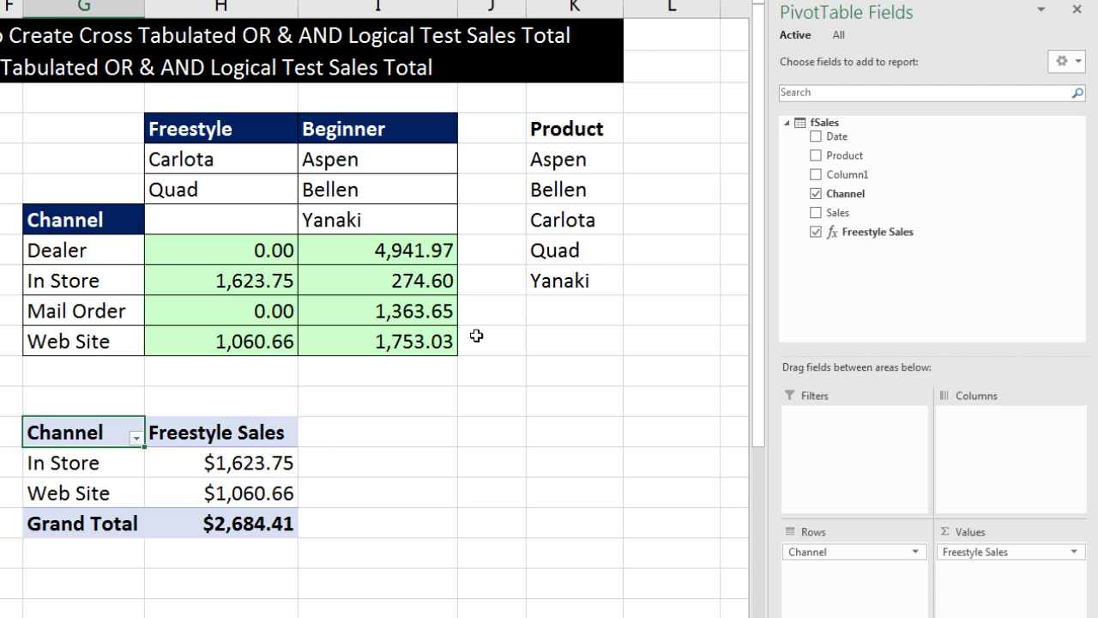
Create a Beginner Sales measure on fSales starting with =SUM(fSales[Sales]).
right_click(828, 125)
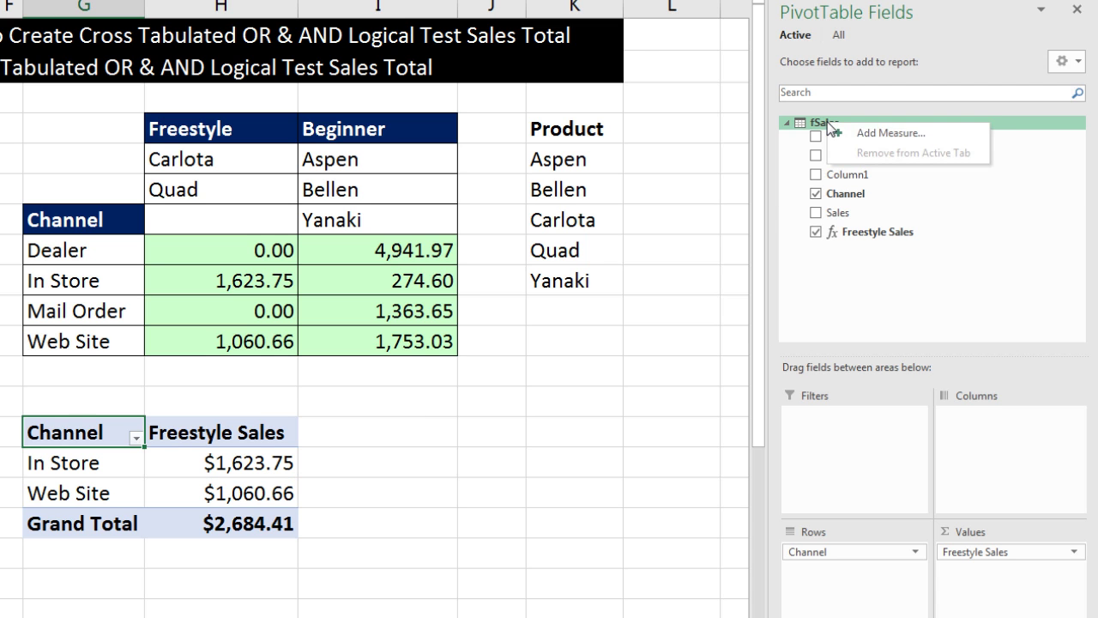
click(862, 133)
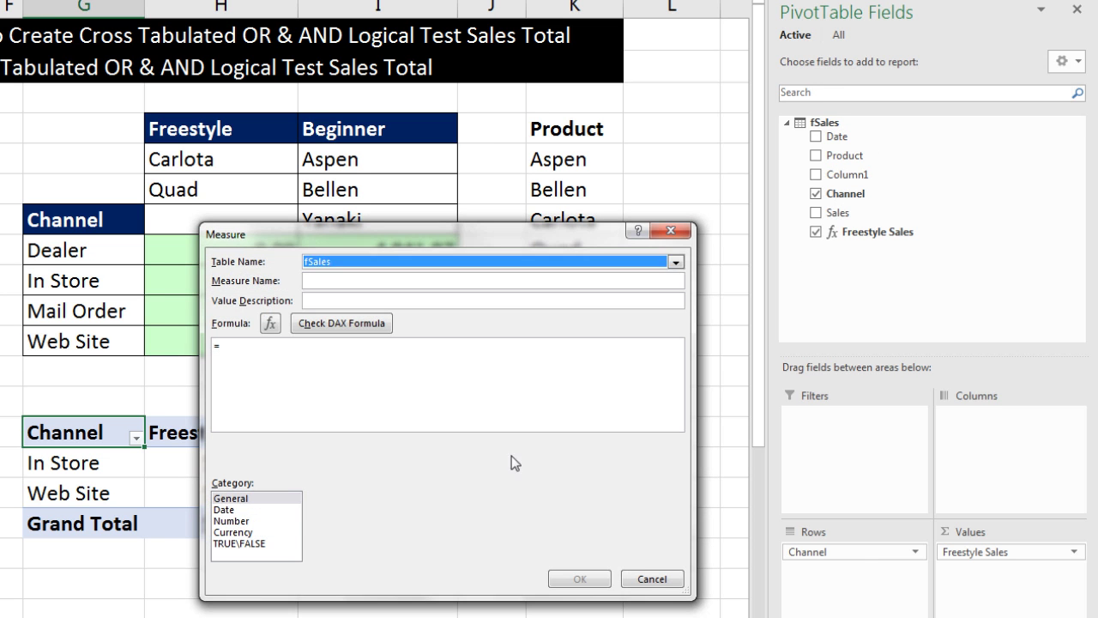
text(Beginner Sales)
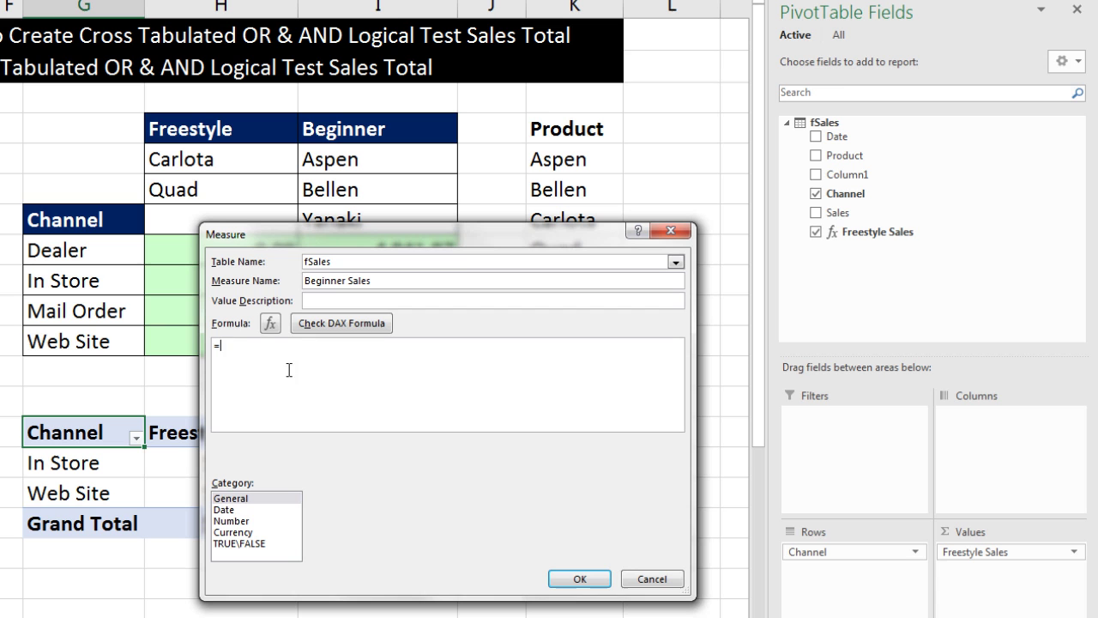
text(sum)
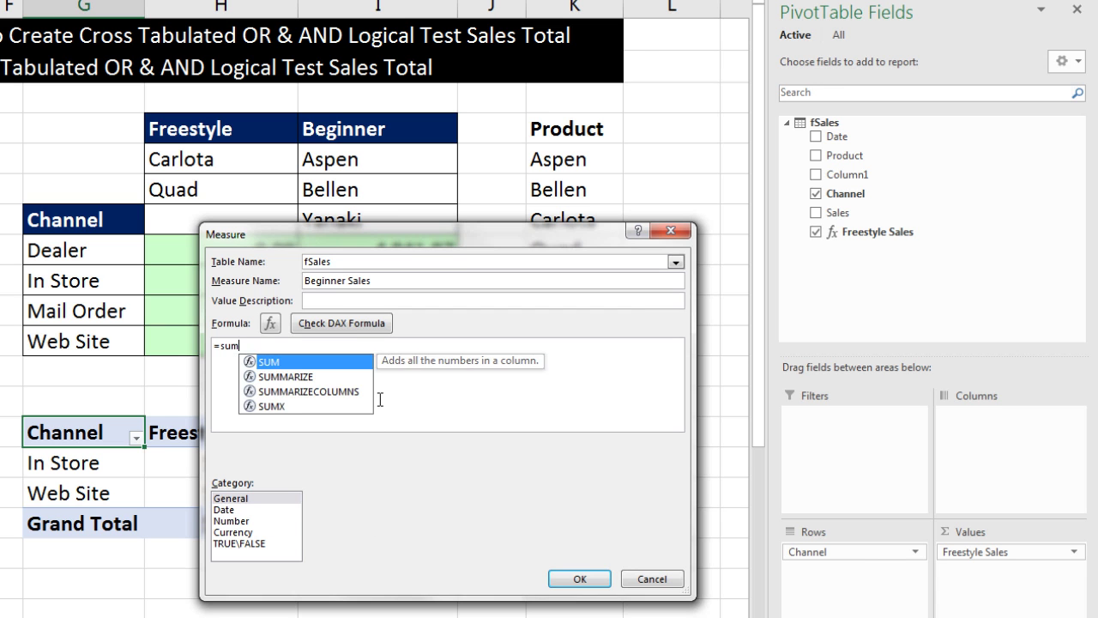
text((fs)
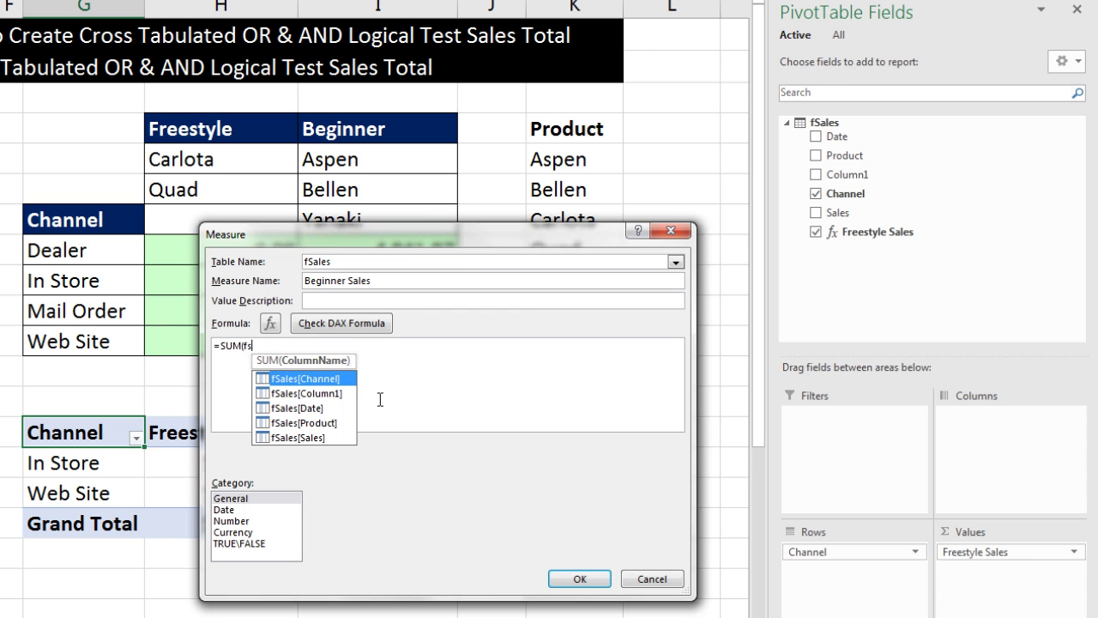
key(Down)
key(Down)
key(Down)
key(Down)
key(Tab)
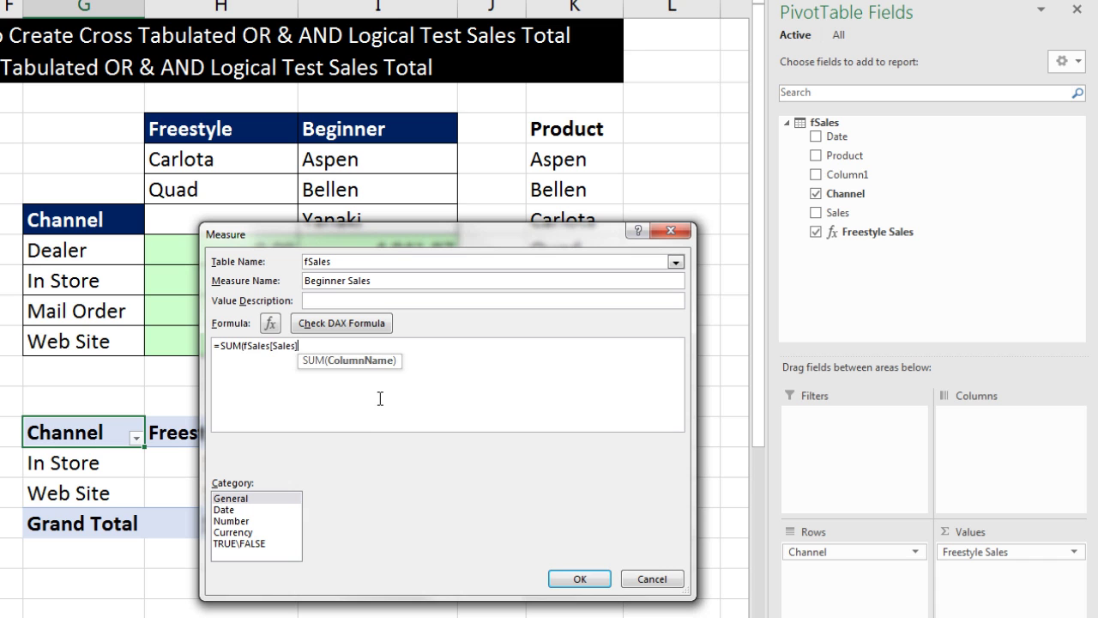
text())
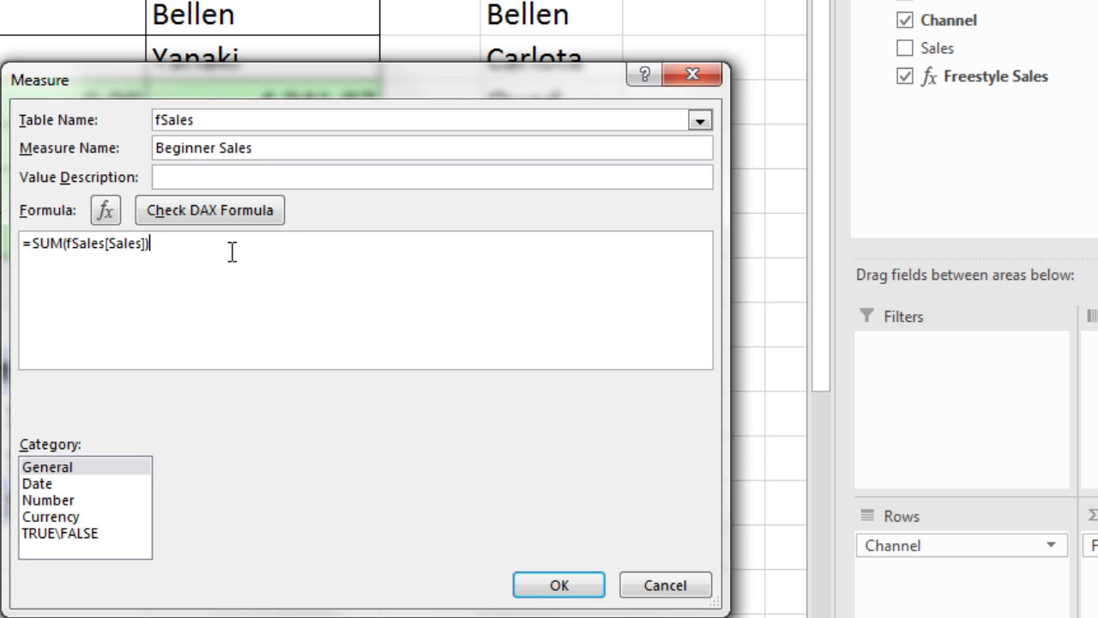
Subtract [Freestyle Sales] and save Beginner Sales as currency with 2 decimal places.
text([)
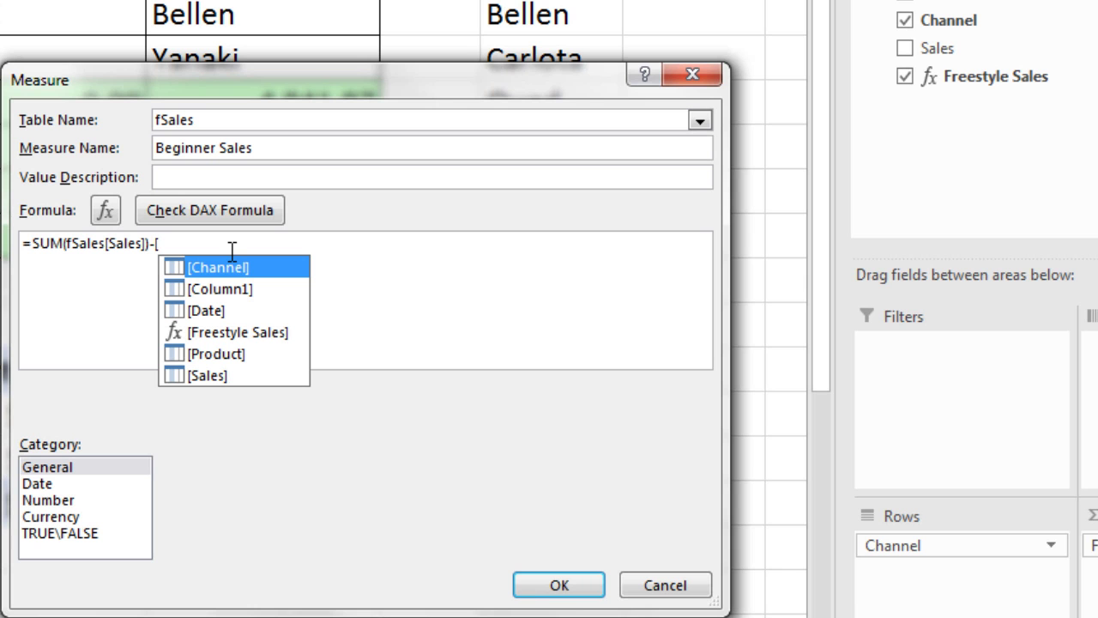
key(Down)
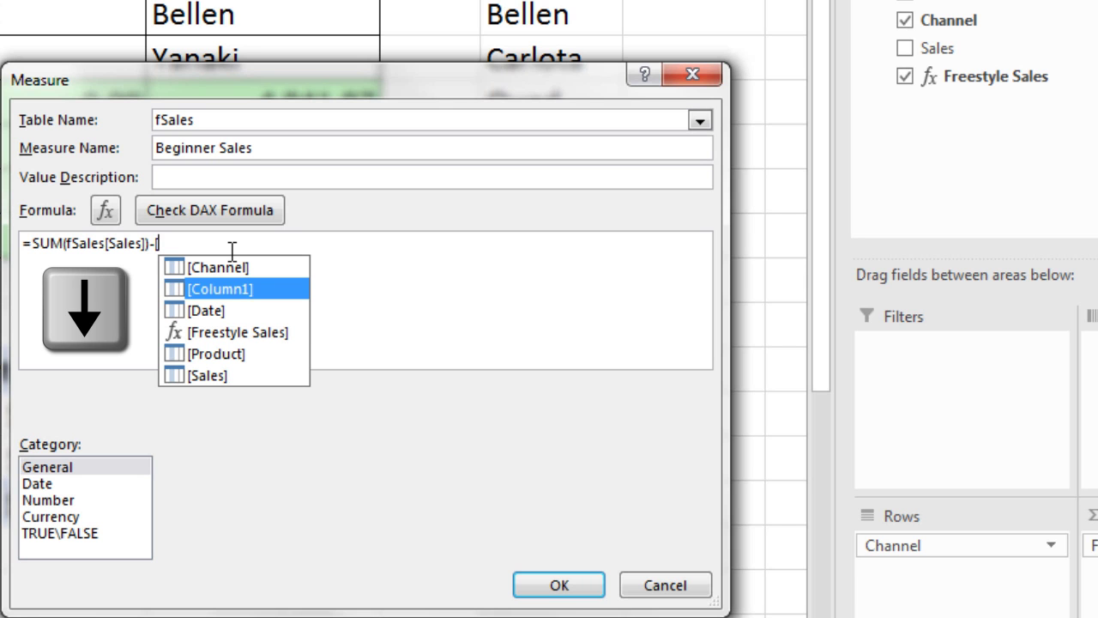
key(Down)
key(Down)
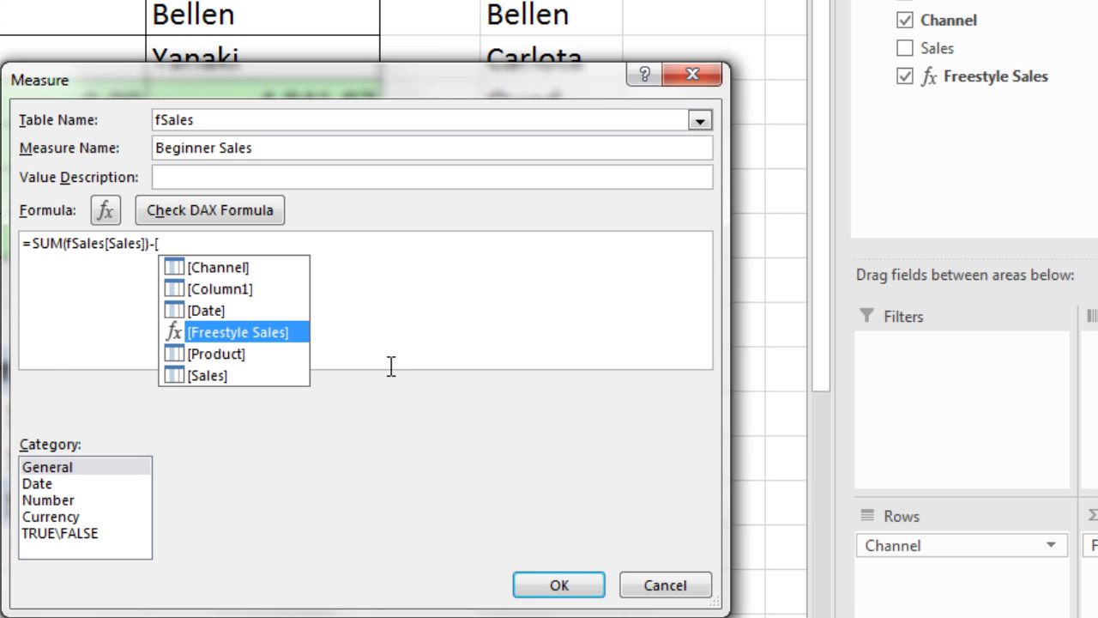
key(Tab)
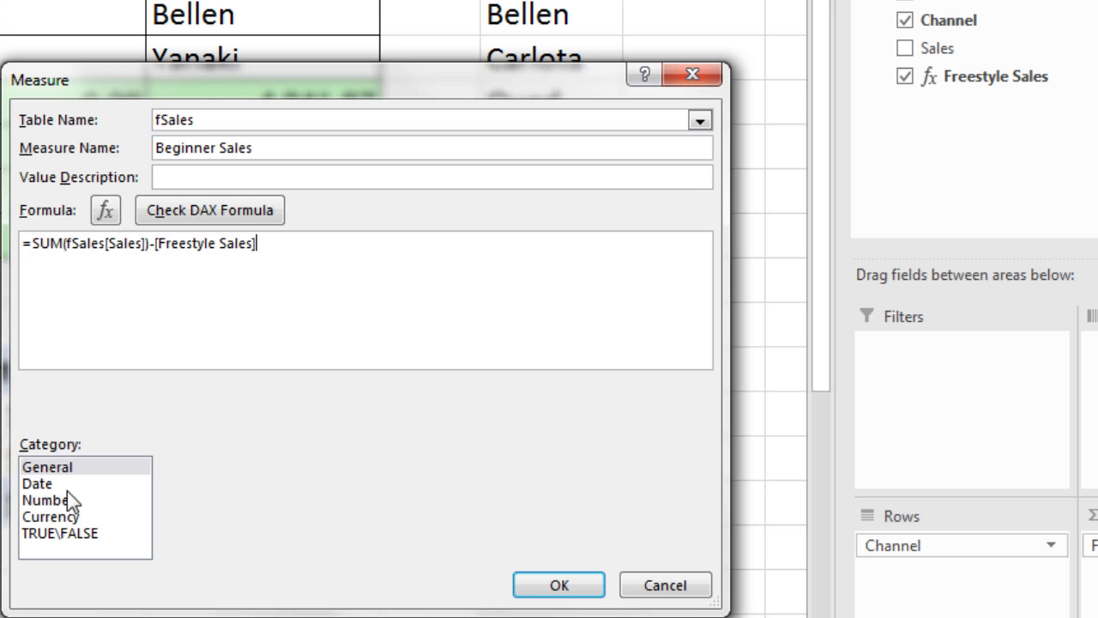
click(53, 517)
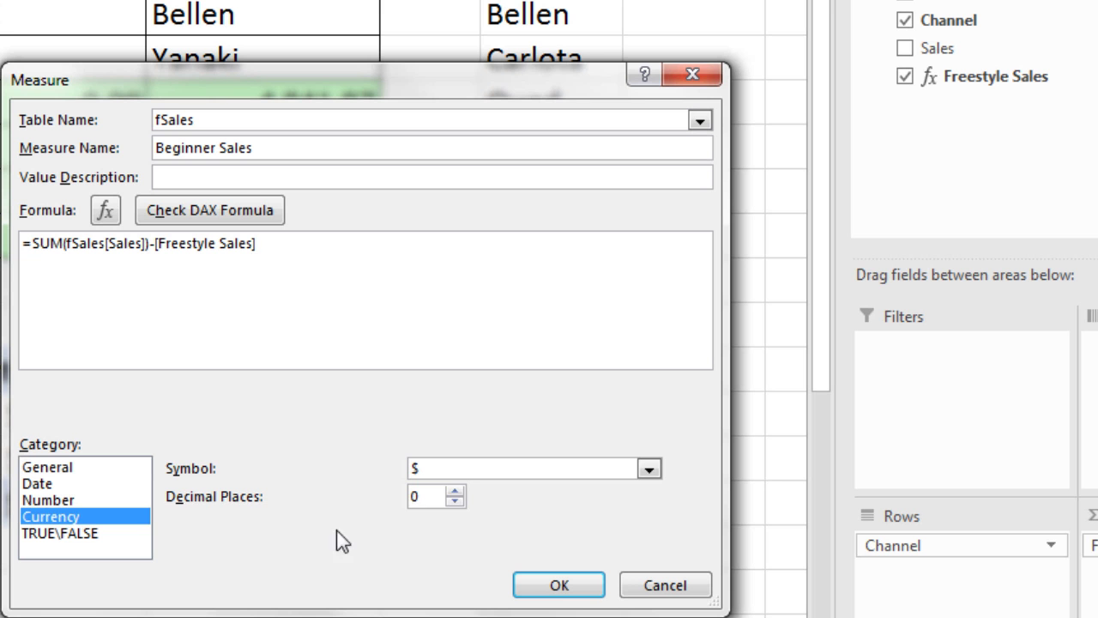
click(455, 492)
click(454, 493)
click(576, 585)
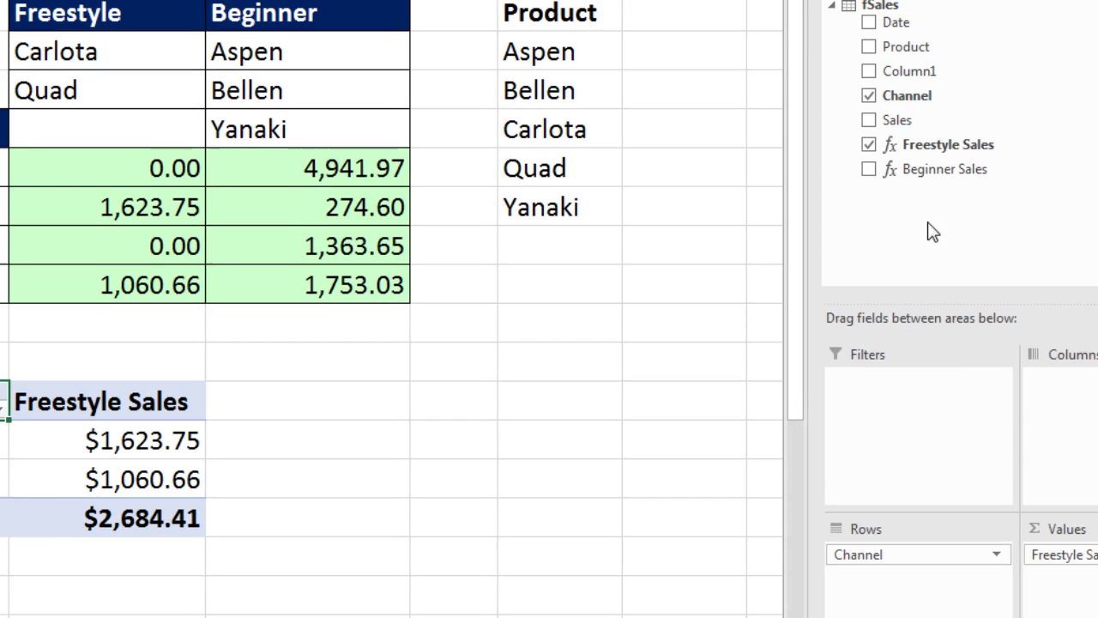
Add Beginner Sales to the pivot Values and set empty cells to show 0.
drag(945, 169, 1097, 566)
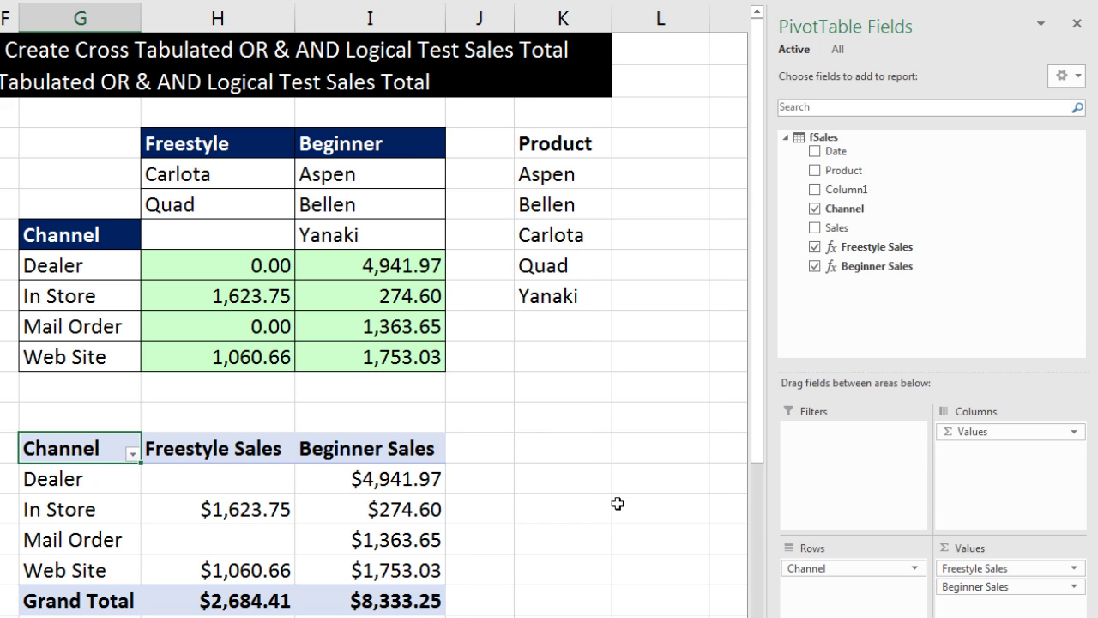
mouse_move(436, 526)
right_click(266, 482)
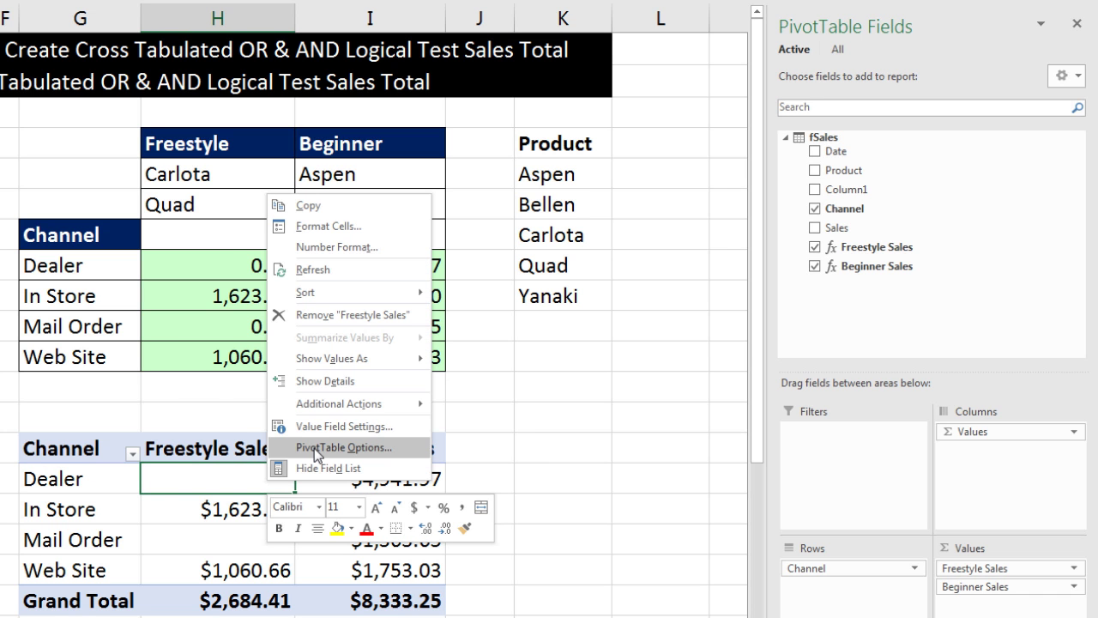
click(314, 448)
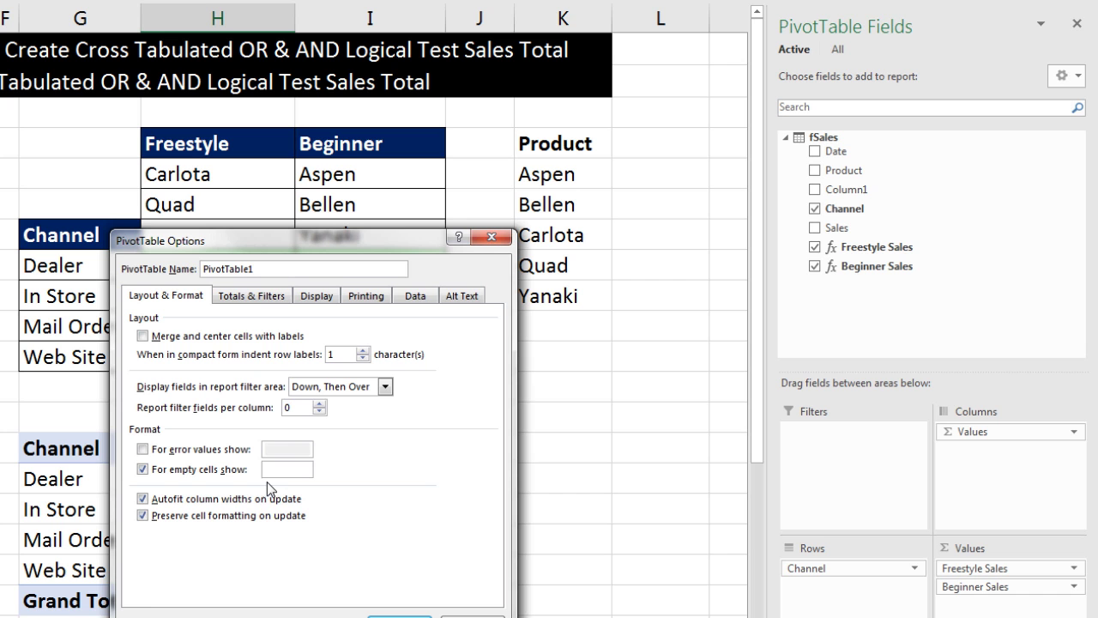
click(273, 470)
text(0)
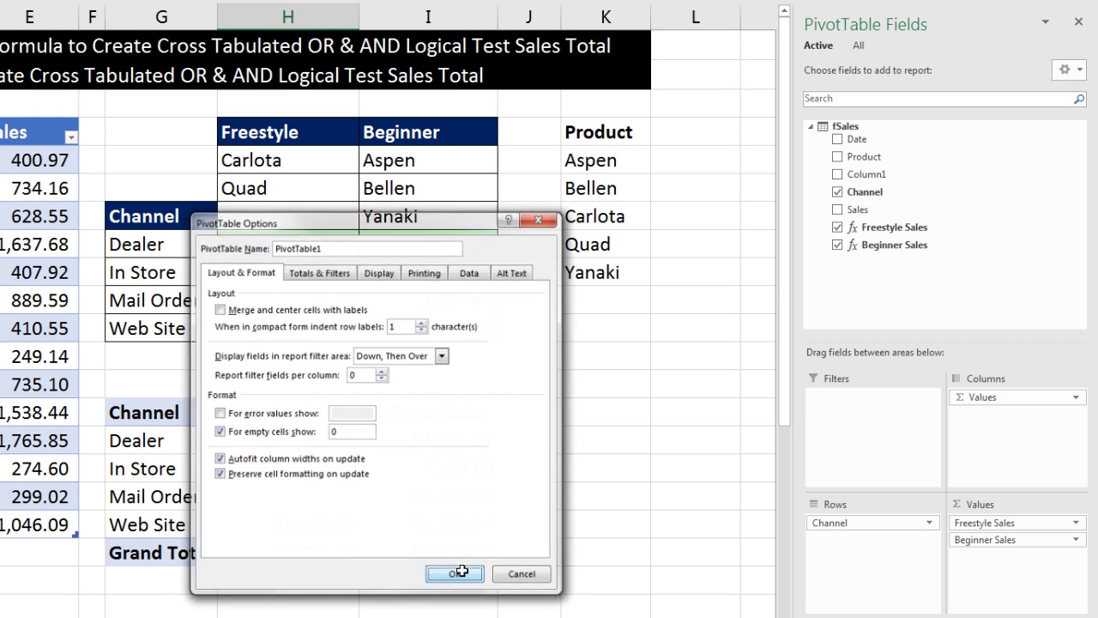
click(431, 603)
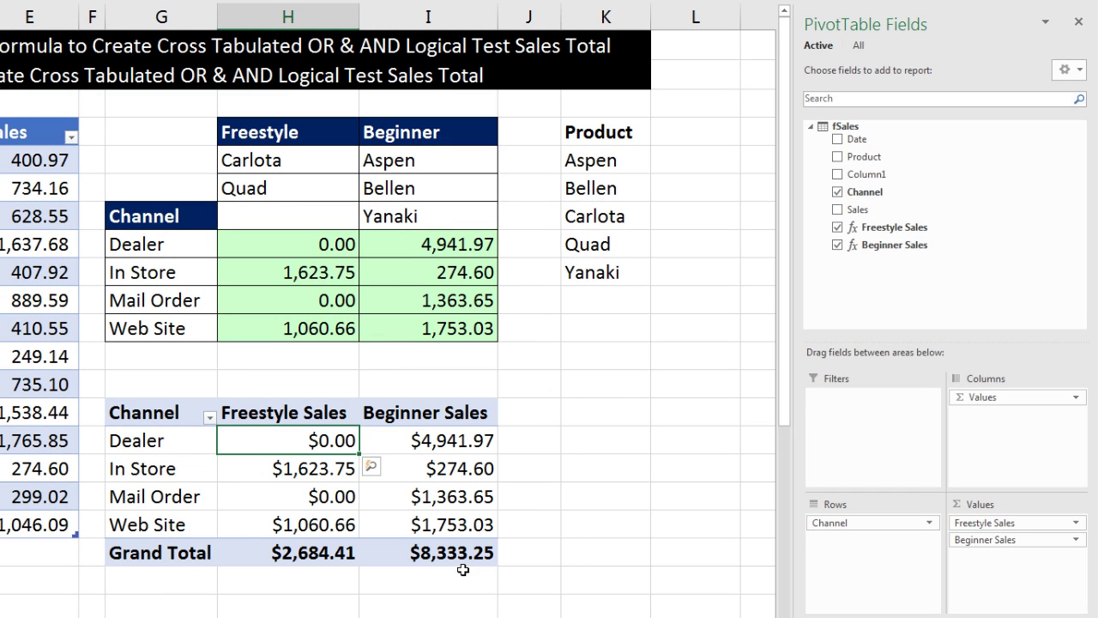
Check the In Store and Mail Order Beginner Sales values, then reopen the Freestyle Sales measure for editing.
click(452, 468)
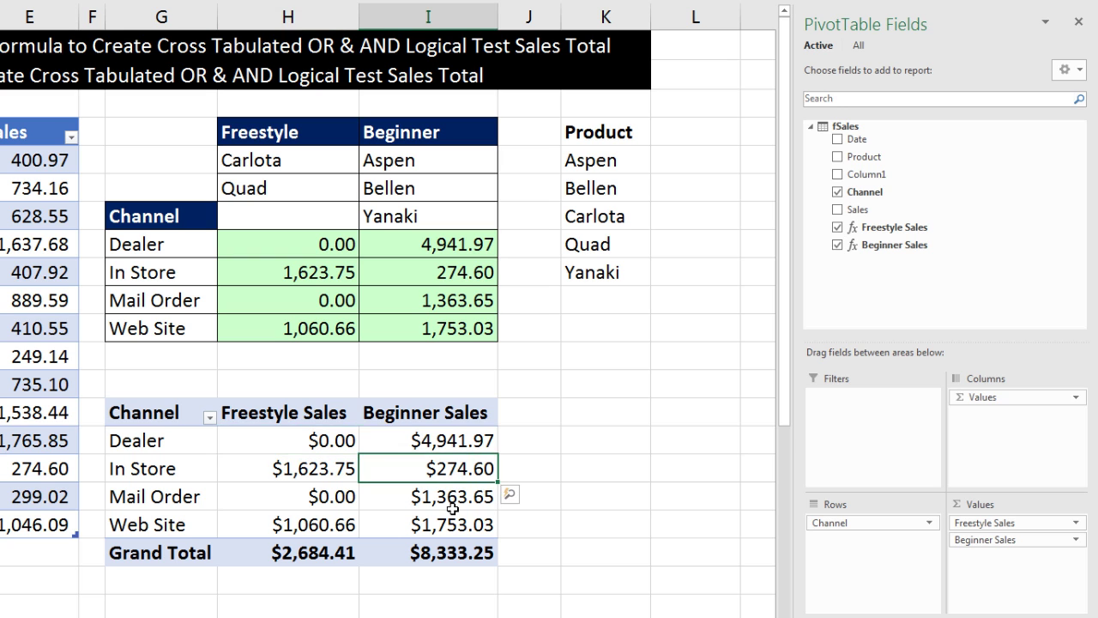
click(450, 499)
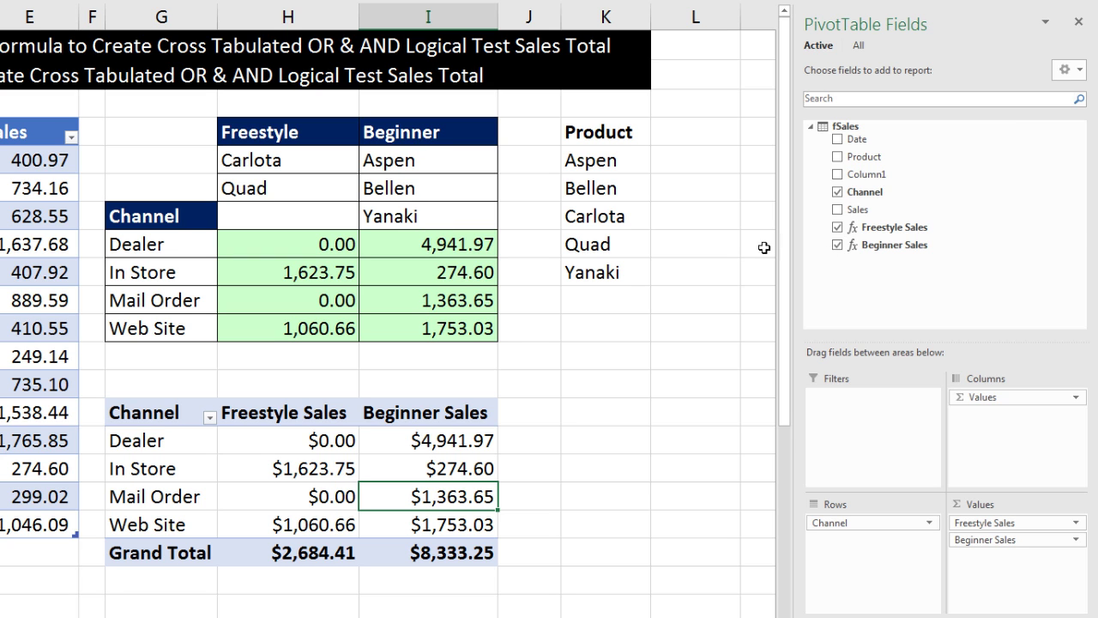
right_click(889, 229)
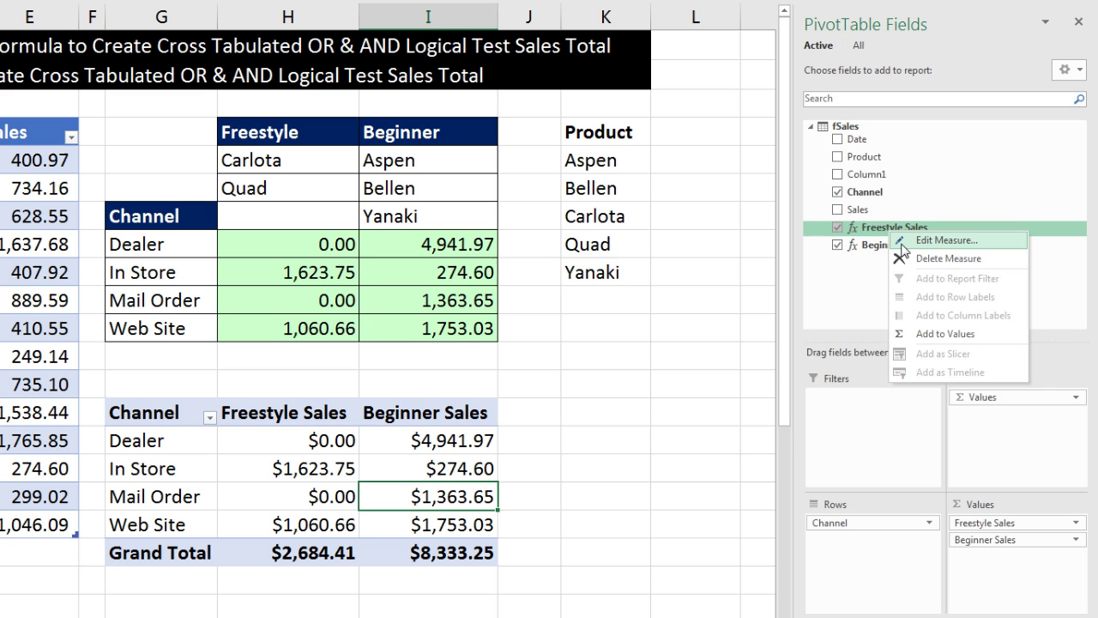
click(941, 240)
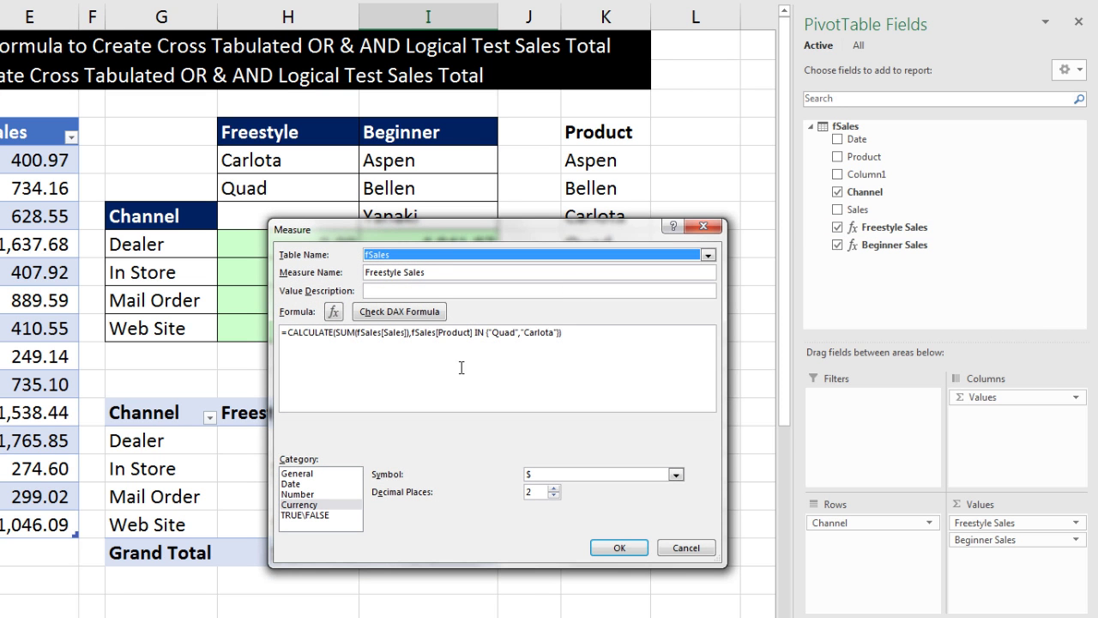
drag(433, 233, 707, 273)
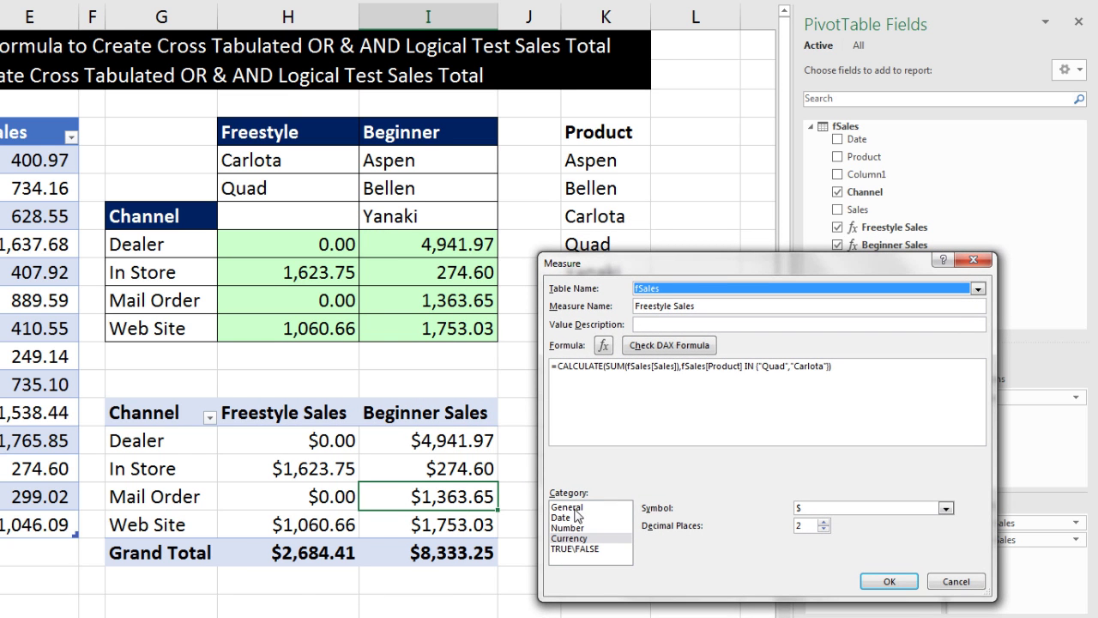